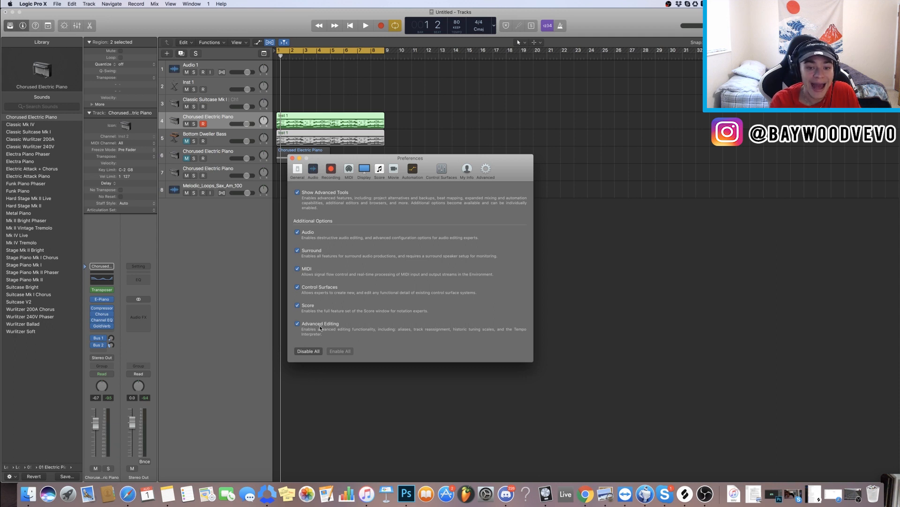
# Step: Close the Preferences window and delete the Classic Suitcase Mk I track
pyautogui.click(398, 152)
pyautogui.click(294, 125)
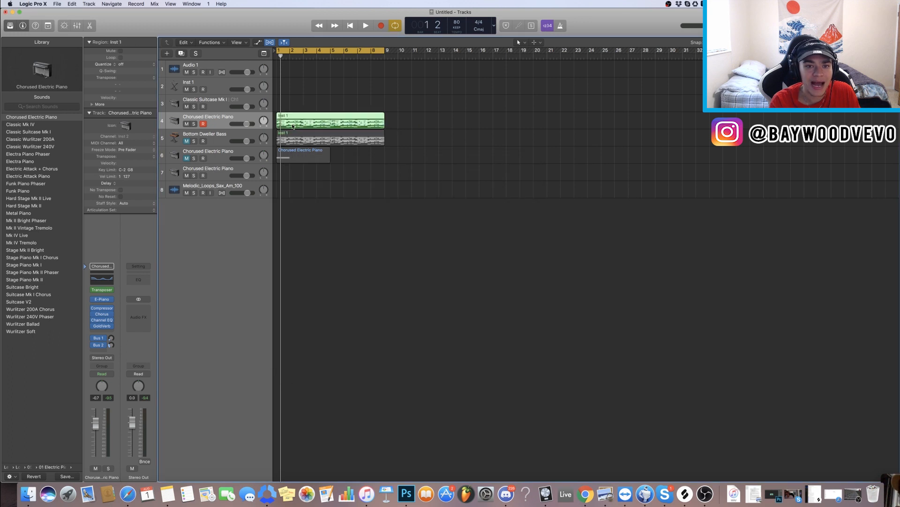
pyautogui.press('super+Right')
pyautogui.press('super+Right')
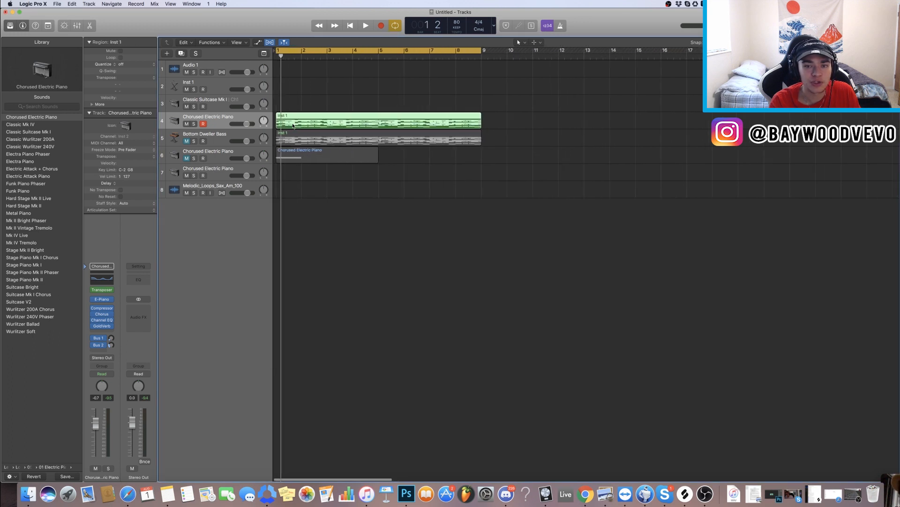
pyautogui.hscroll(1, 293, 126)
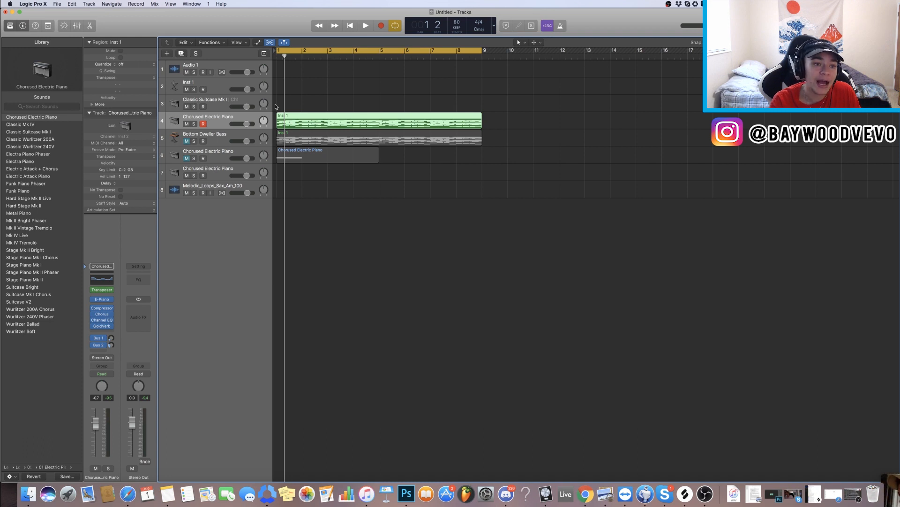
pyautogui.click(230, 109)
pyautogui.press('super+BackSpace')
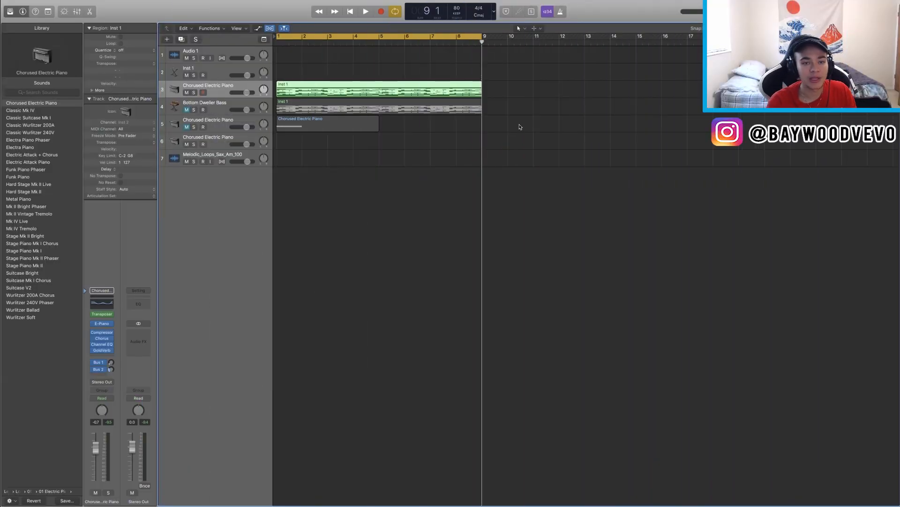
# Step: Select all regions in the workspace, then clear the selection
pyautogui.press('super+a')
pyautogui.click(526, 191)
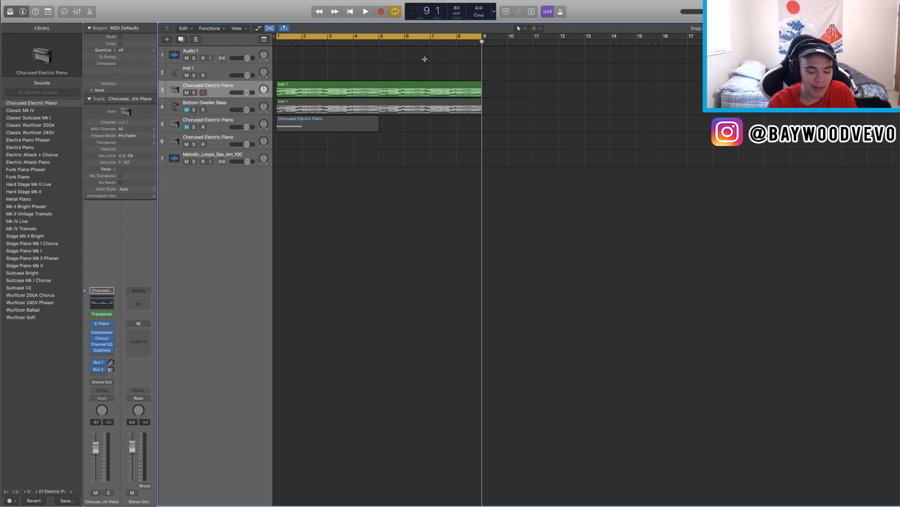
# Step: Open the Save dialog and cancel it
pyautogui.press('super+s')
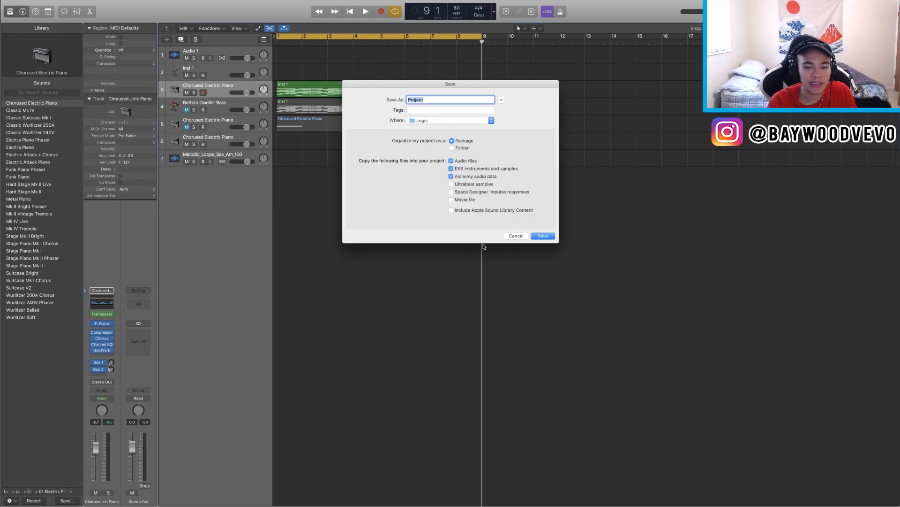
pyautogui.click(513, 236)
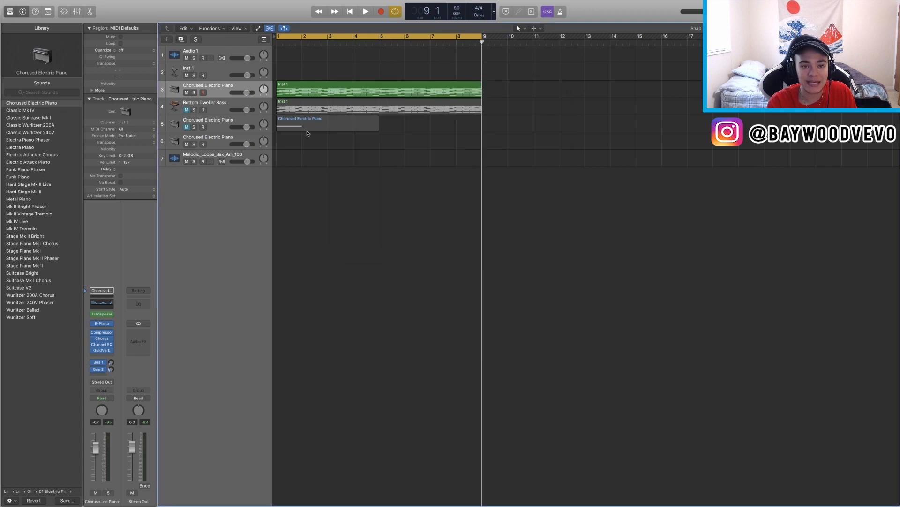
# Step: Duplicate the Inst 1 region on the Chorused Electric Piano track so a copy follows it at bar 9
pyautogui.click(308, 95)
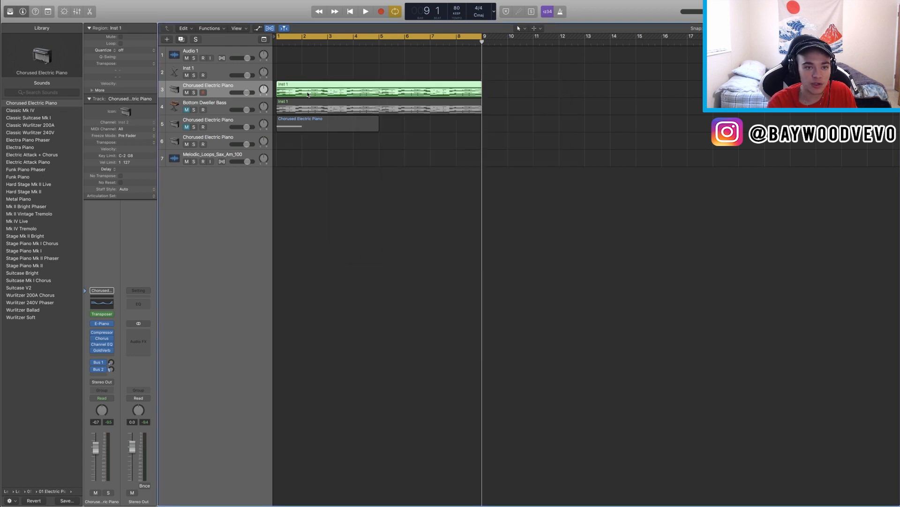
pyautogui.press('super+v')
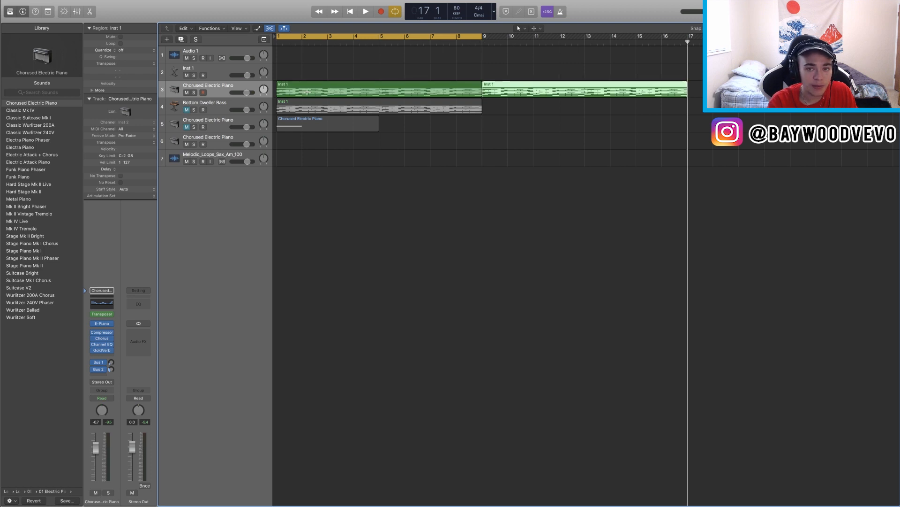
pyautogui.press('Delete')
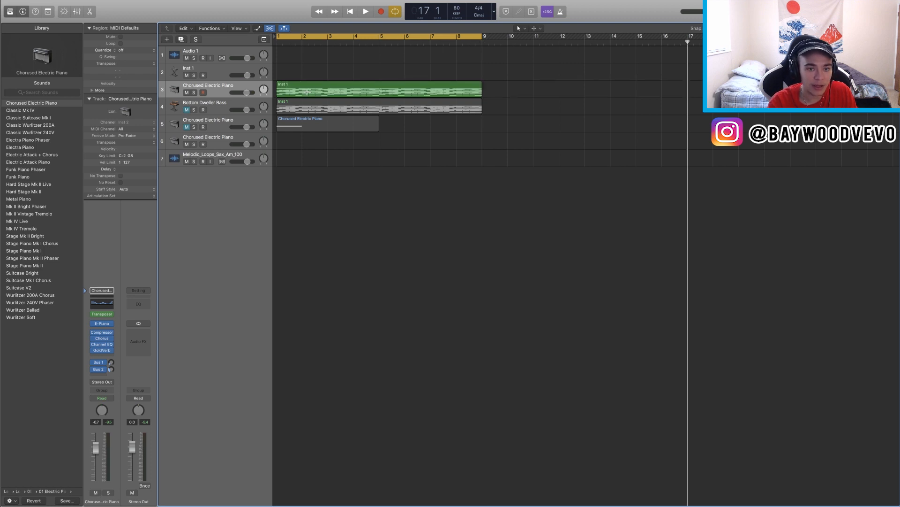
pyautogui.press('super+z')
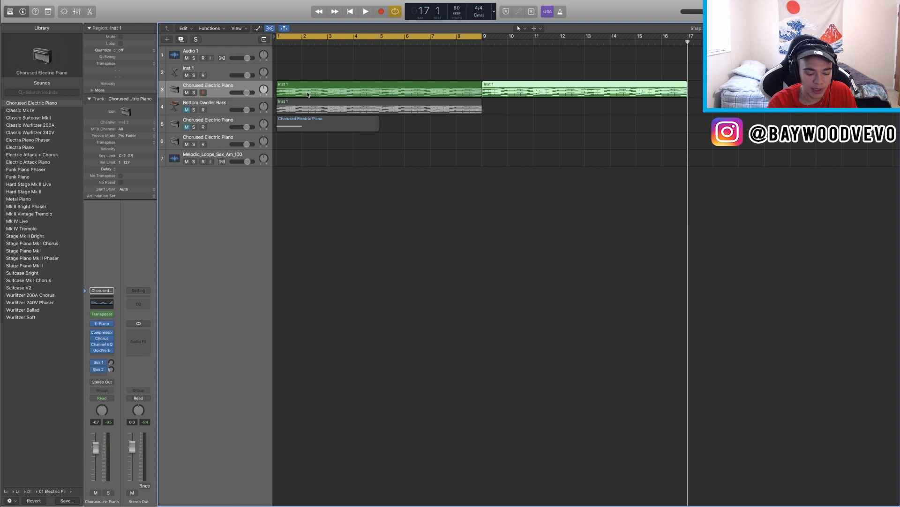
# Step: Open the Bounce dialog and the new-project prompt, cancelling each
pyautogui.press('super+b')
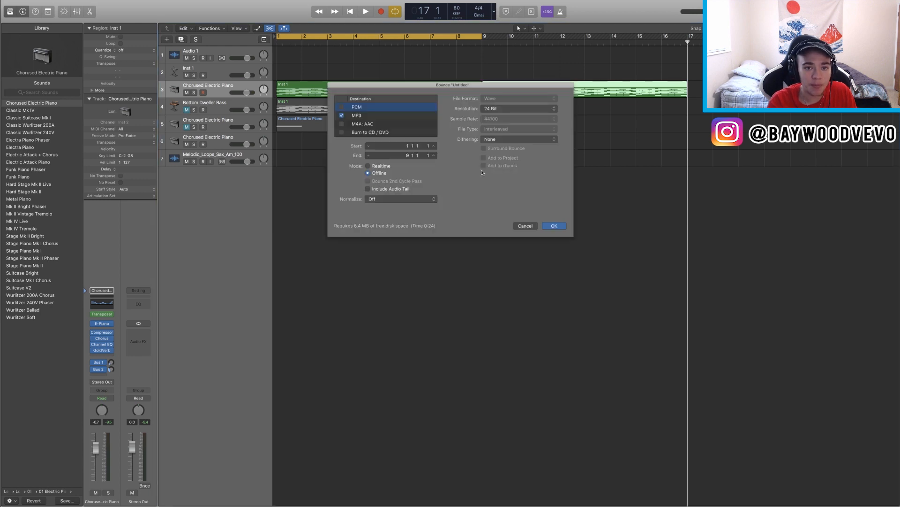
pyautogui.click(522, 225)
pyautogui.press('super+n')
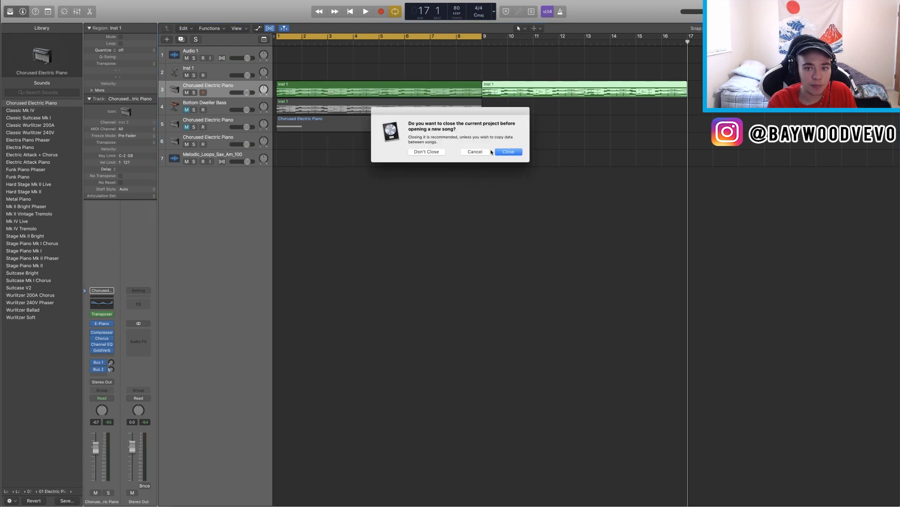
pyautogui.click(474, 151)
pyautogui.press('super+Left')
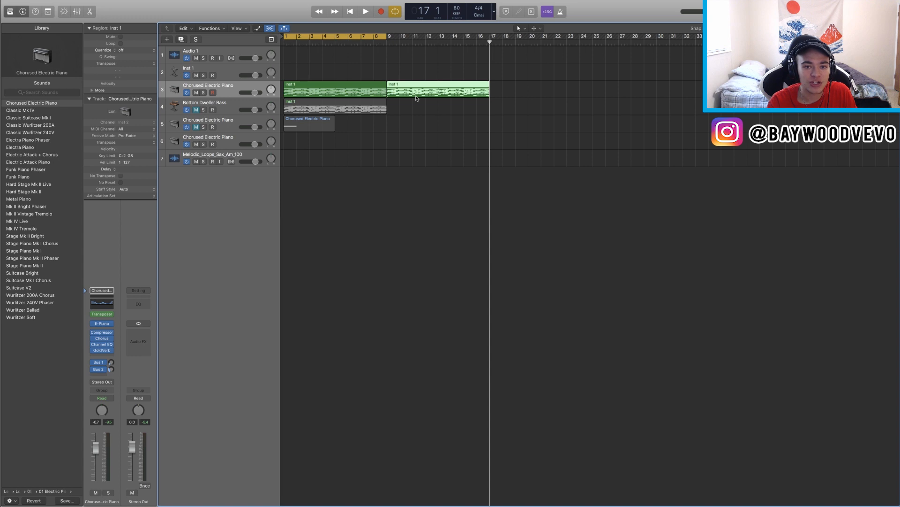
pyautogui.click(57, 4)
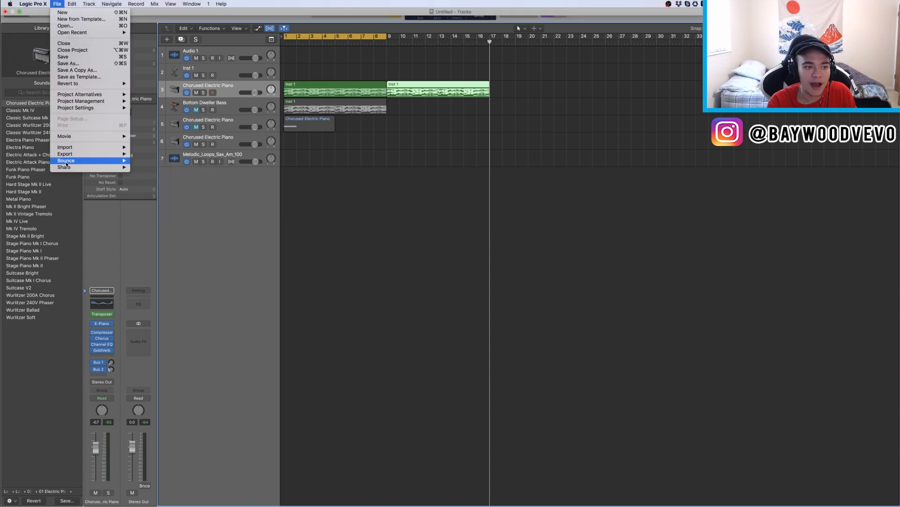
pyautogui.moveTo(66, 163)
pyautogui.hscroll(-3, 330, 78)
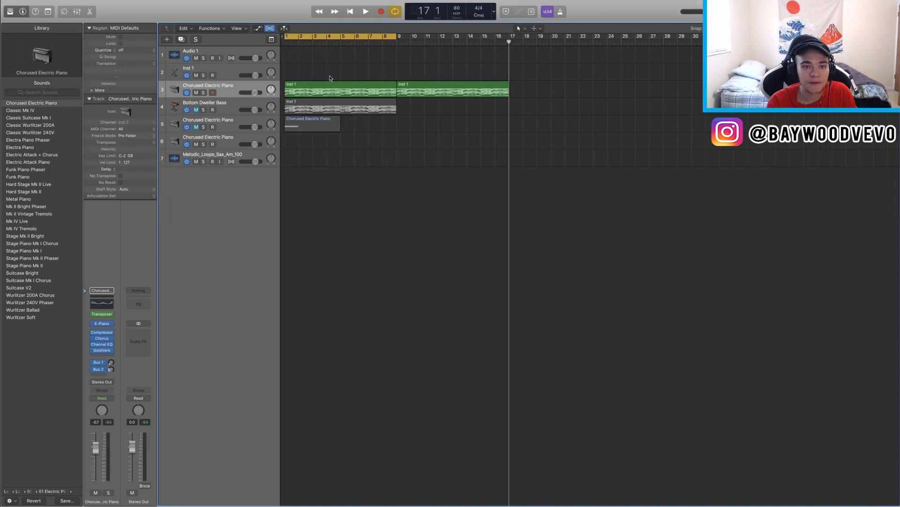
pyautogui.moveTo(397, 37)
pyautogui.mouseDown()
pyautogui.moveTo(413, 47)
pyautogui.moveTo(495, 48)
pyautogui.moveTo(408, 48)
pyautogui.mouseUp()
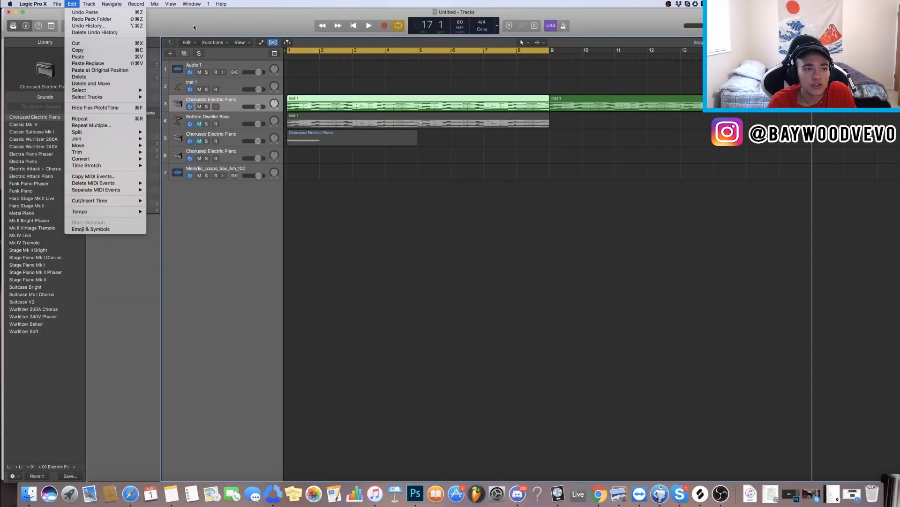
# Step: Open the Undo History window
pyautogui.click(71, 4)
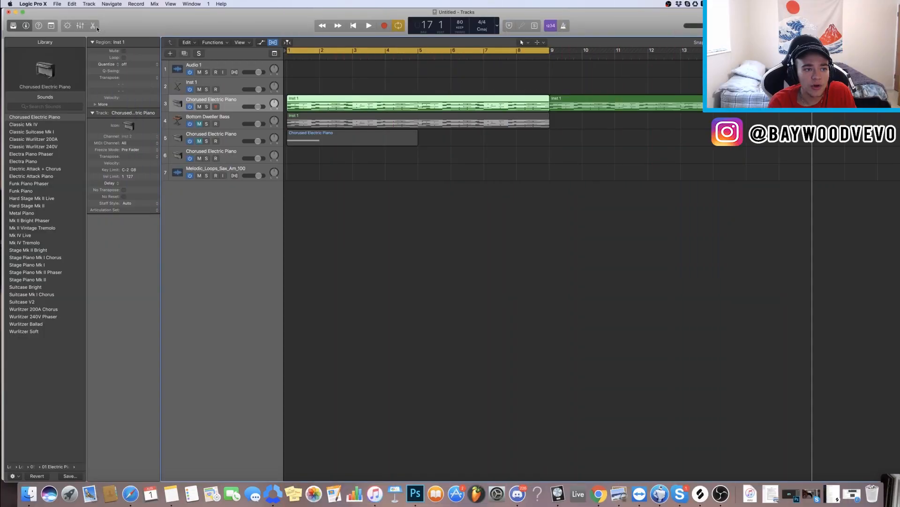
pyautogui.click(71, 4)
pyautogui.click(78, 27)
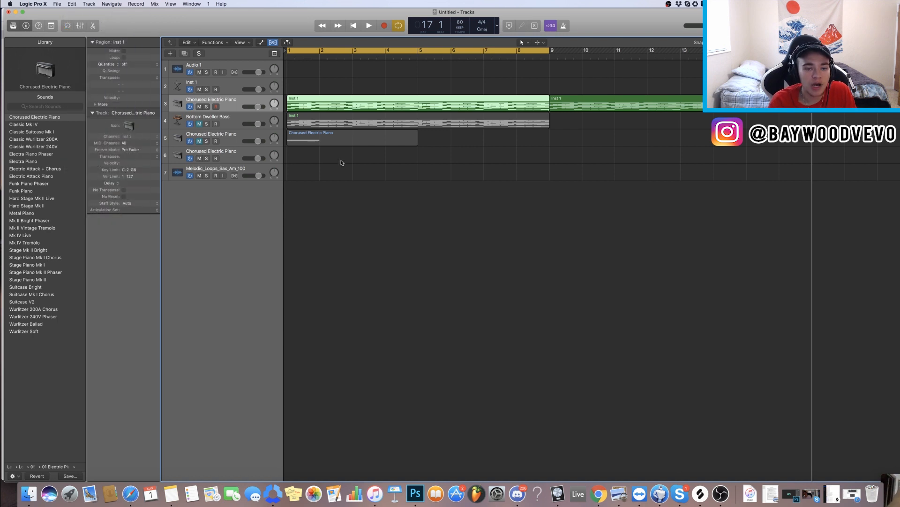
pyautogui.moveTo(229, 300); pyautogui.dragTo(428, 193)
pyautogui.scroll(20, 393, 274)
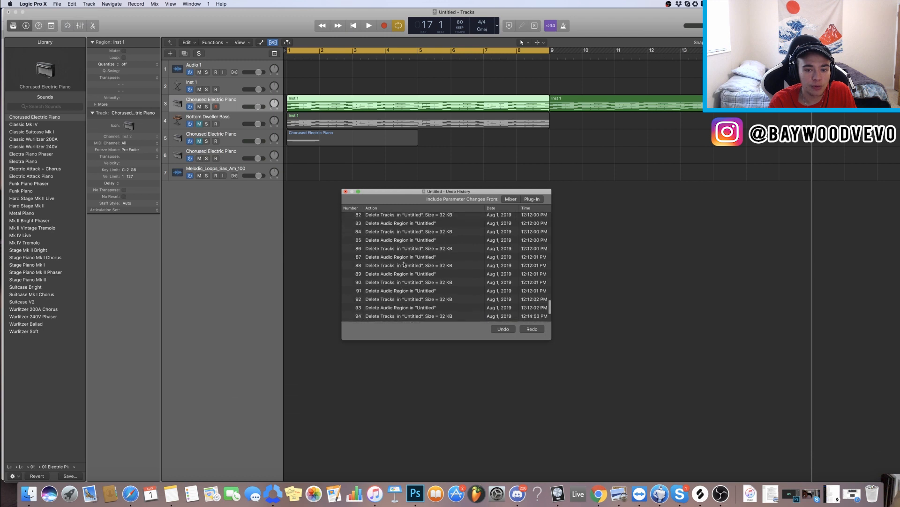
# Step: Step the project back through the Undo History to entries 72 and 63
pyautogui.scroll(-20, 393, 274)
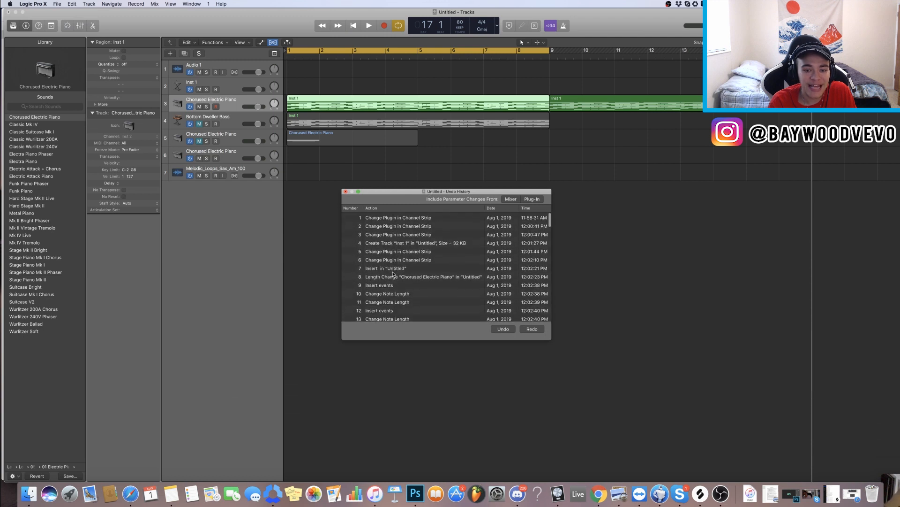
pyautogui.scroll(3, 393, 274)
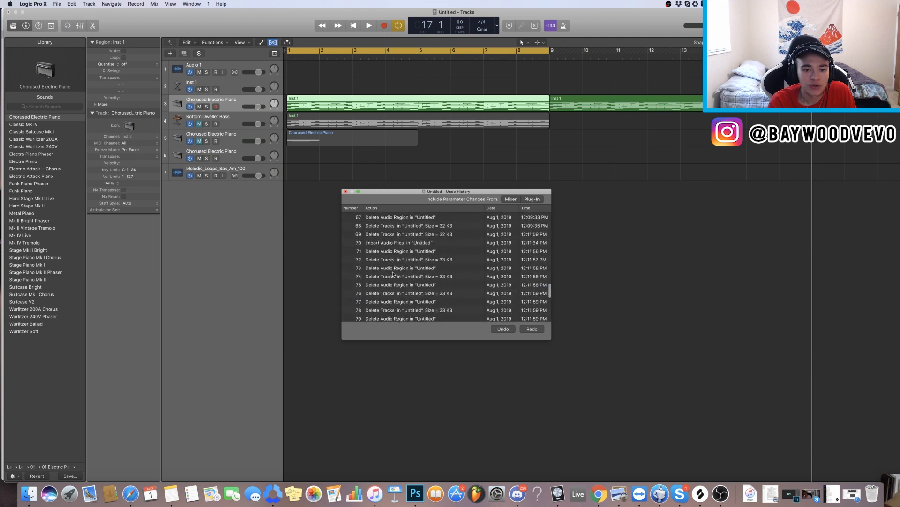
pyautogui.click(404, 260)
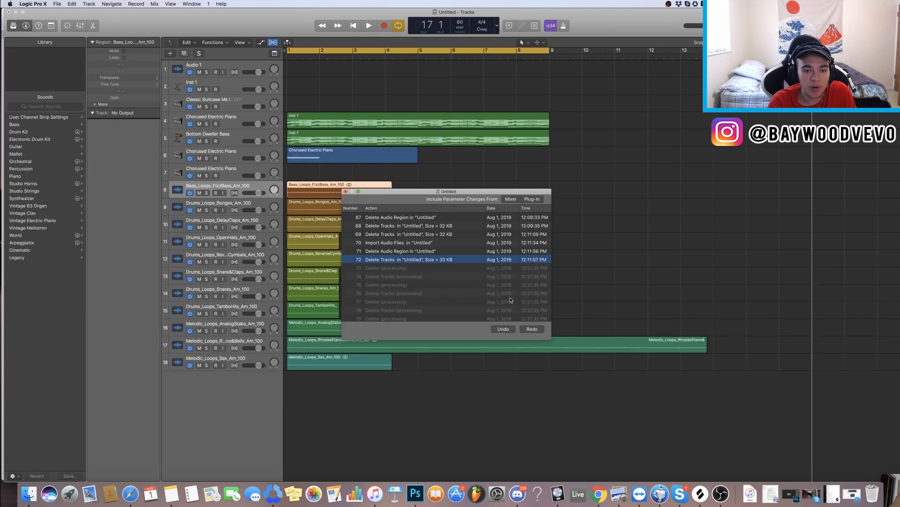
pyautogui.scroll(3, 422, 259)
pyautogui.click(403, 249)
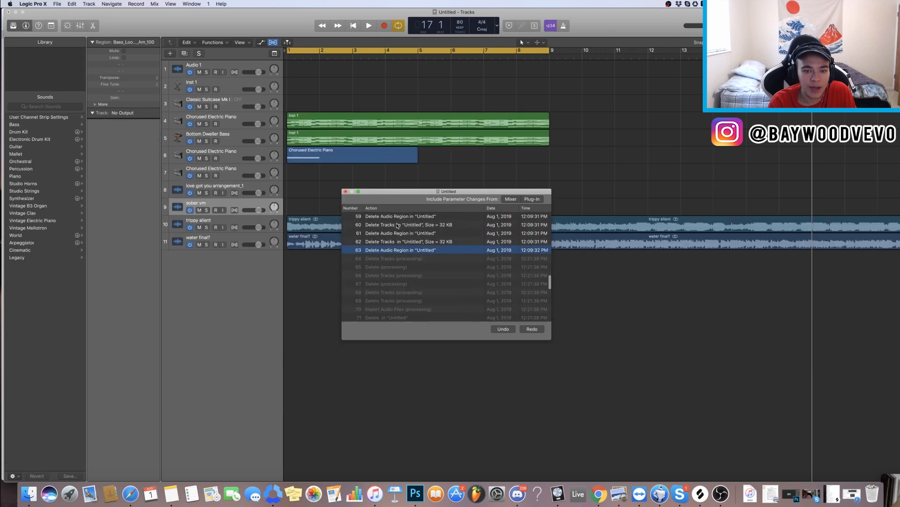
# Step: Return the project to Undo History entry 55 and undo one more action
pyautogui.scroll(3, 405, 237)
pyautogui.click(407, 243)
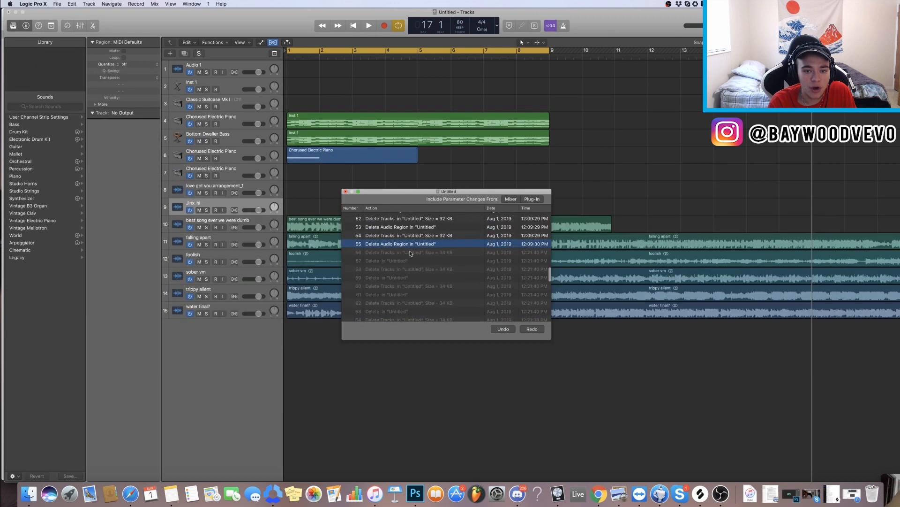
pyautogui.click(503, 329)
# Step: Jump the project back to Undo History entry 8, Change Plugin in Channel Strip
pyautogui.scroll(15, 412, 263)
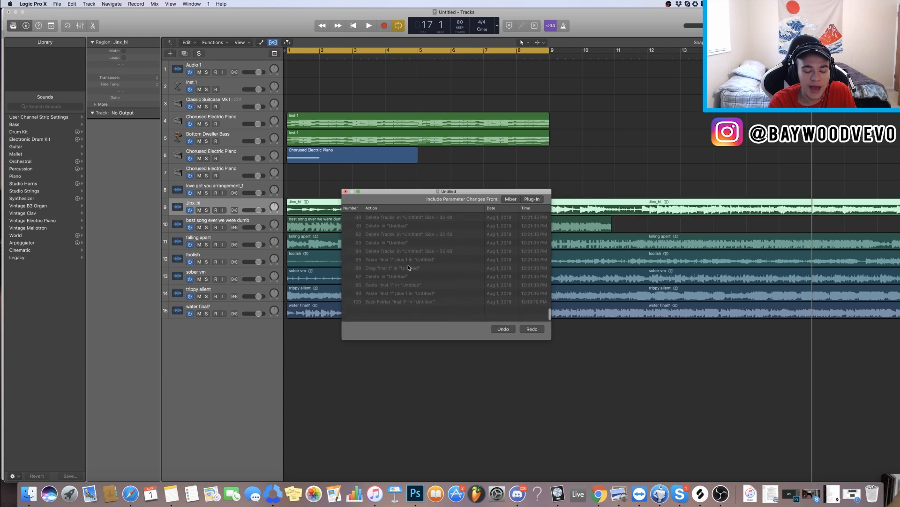
pyautogui.click(413, 259)
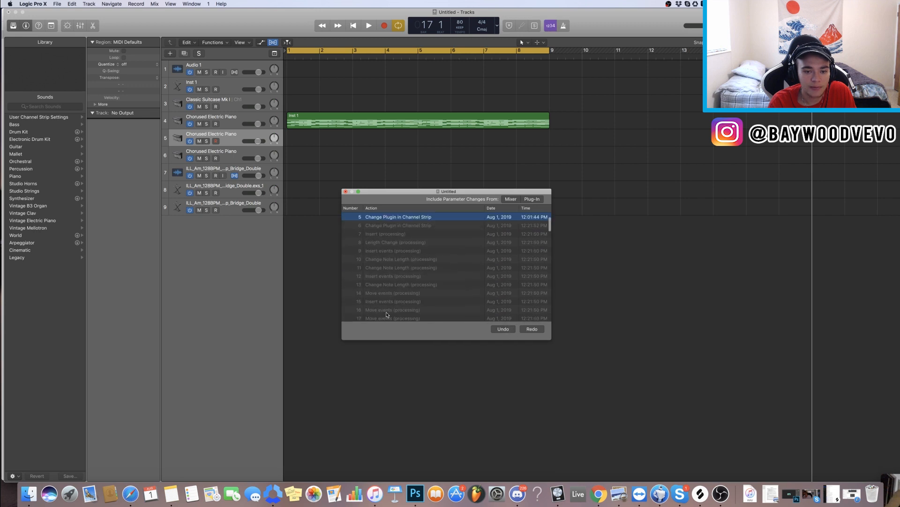
# Step: Move the Undo History window and return the project to entry 31
pyautogui.moveTo(394, 193); pyautogui.dragTo(364, 130)
pyautogui.scroll(-15, 364, 211)
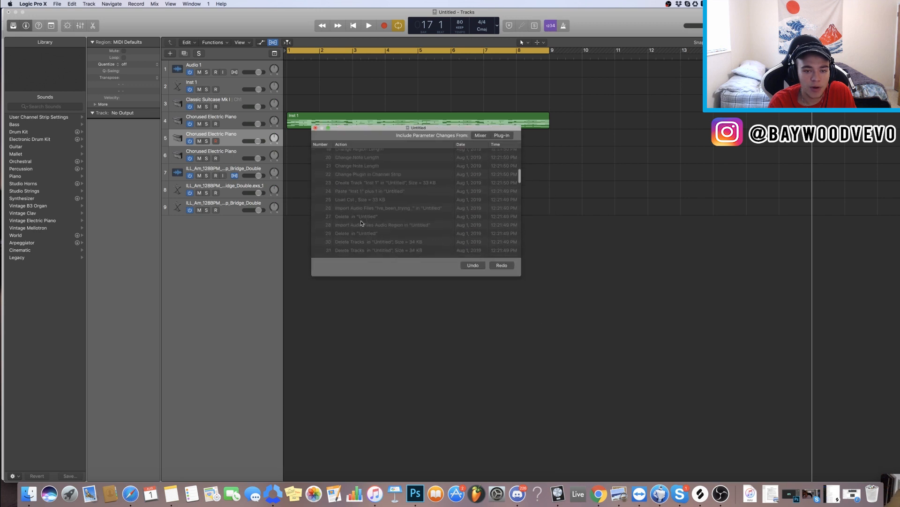
pyautogui.click(371, 252)
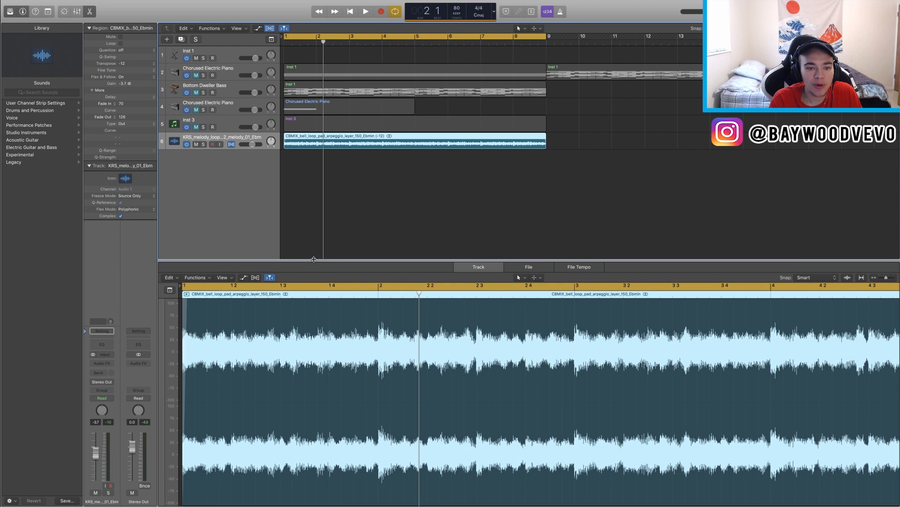
# Step: Create a new Drummer track with the Hip Hop genre and output 1 + 2
pyautogui.moveTo(314, 260); pyautogui.dragTo(314, 453)
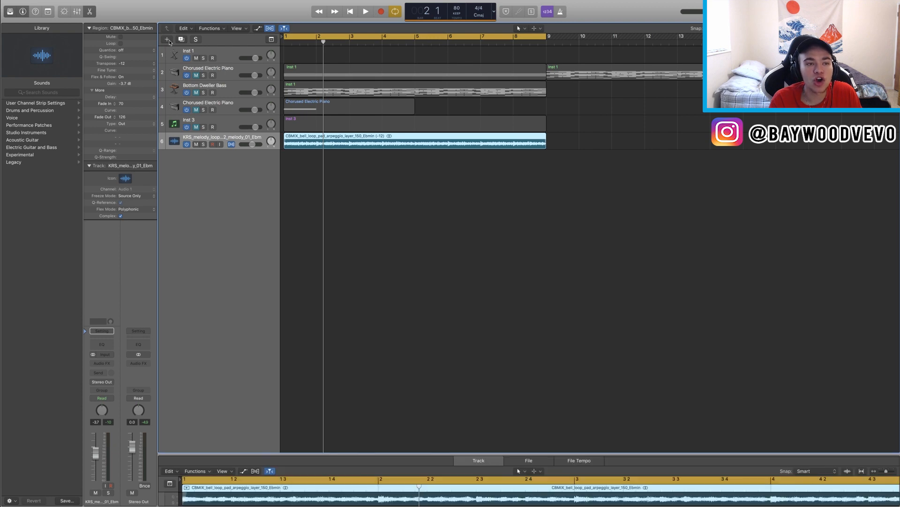
pyautogui.click(168, 40)
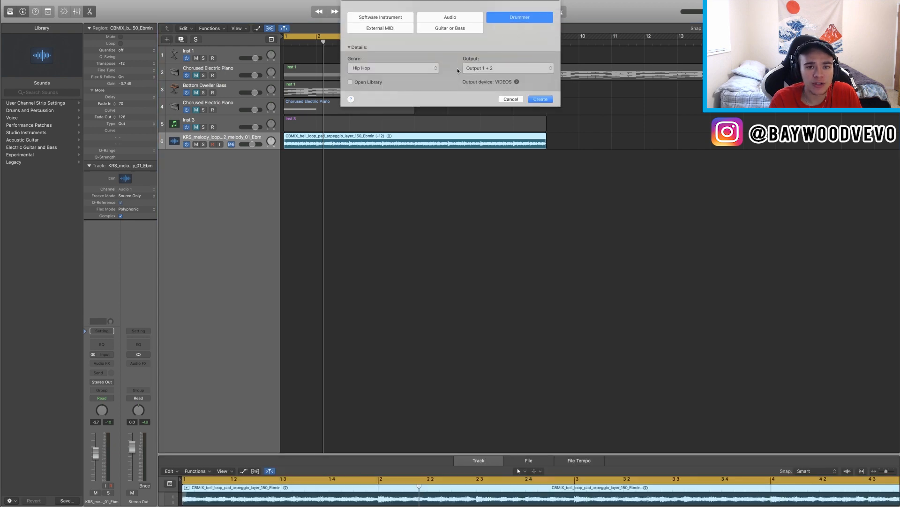
pyautogui.click(535, 99)
pyautogui.click(539, 100)
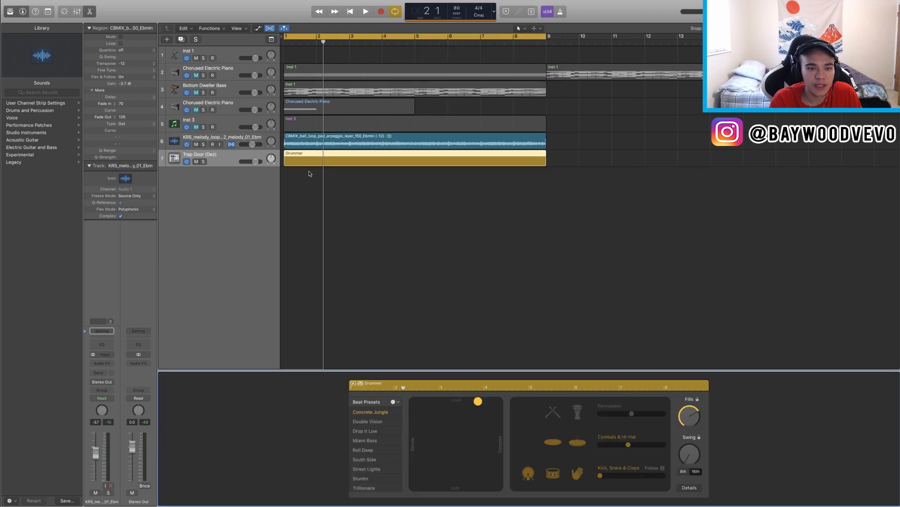
# Step: Play back the drummer region and switch its beat preset to Drop It Low
pyautogui.press('space')
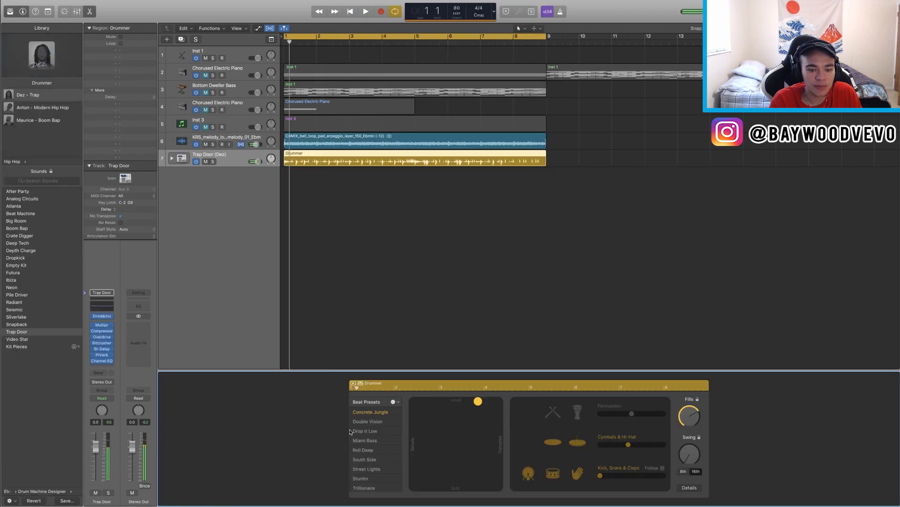
pyautogui.click(371, 429)
pyautogui.press('space')
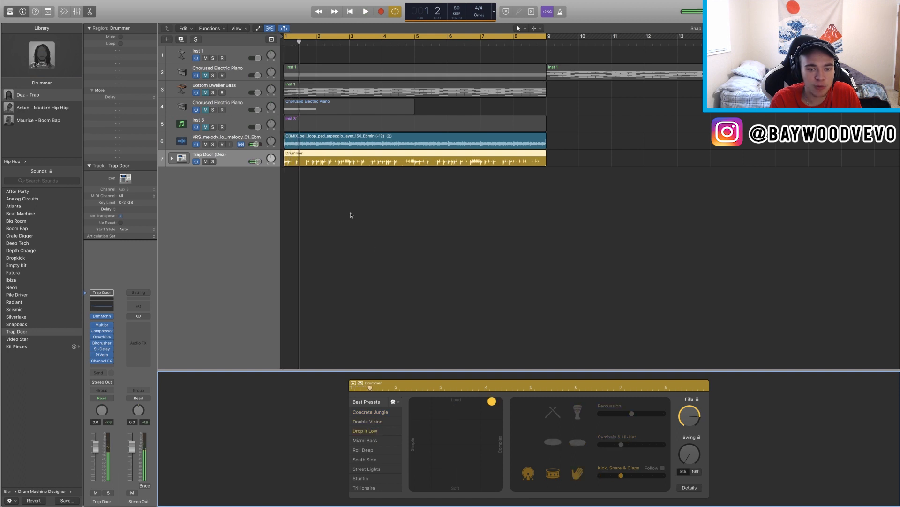
# Step: Convert the Drummer region to a MIDI region
pyautogui.rightClick(396, 158)
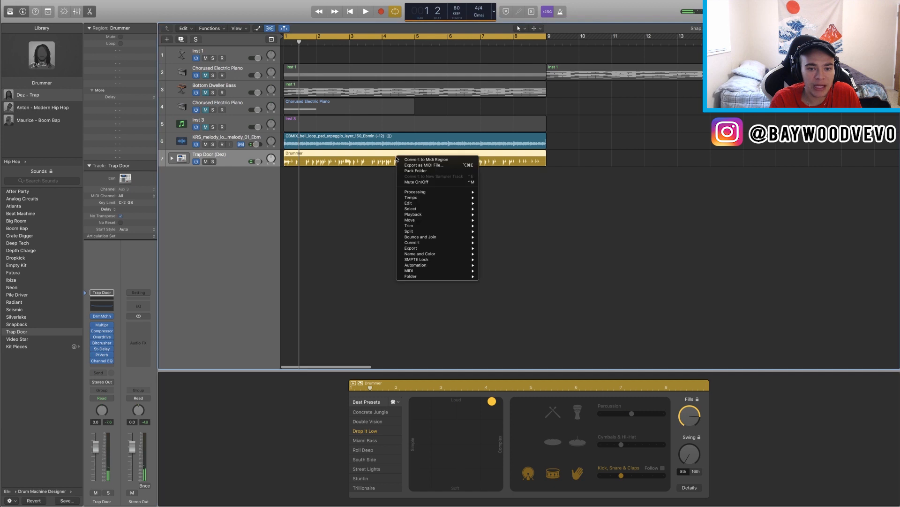
pyautogui.rightClick(379, 160)
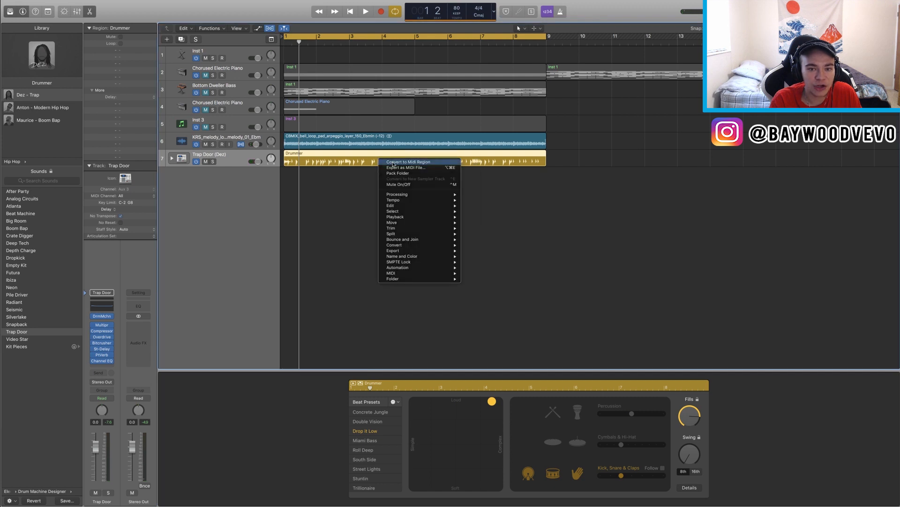
pyautogui.click(394, 162)
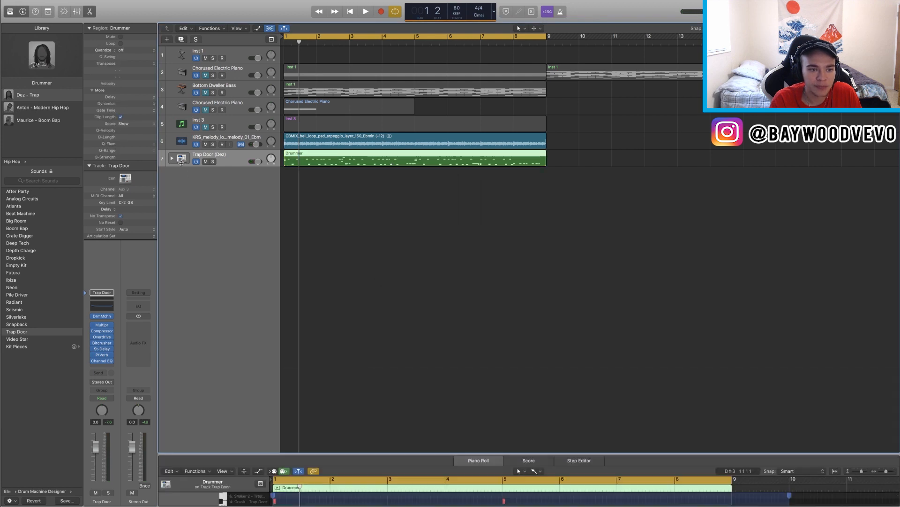
# Step: Expand the Trap Door drummer track stack to reveal its individual drum-kit tracks
pyautogui.click(172, 159)
pyautogui.scroll(-5, 257, 218)
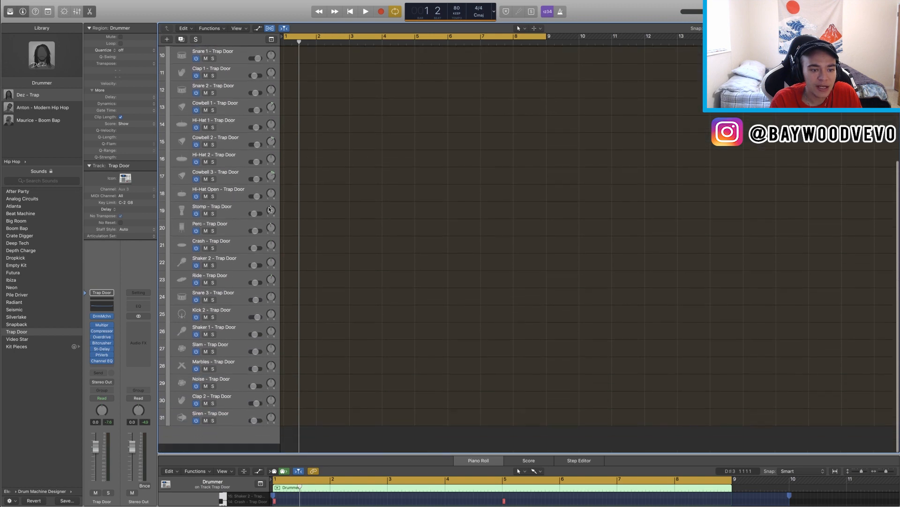
pyautogui.scroll(3, 257, 218)
# Step: Open the Piano Roll for the converted drum region and enlarge the editor
pyautogui.press('e')
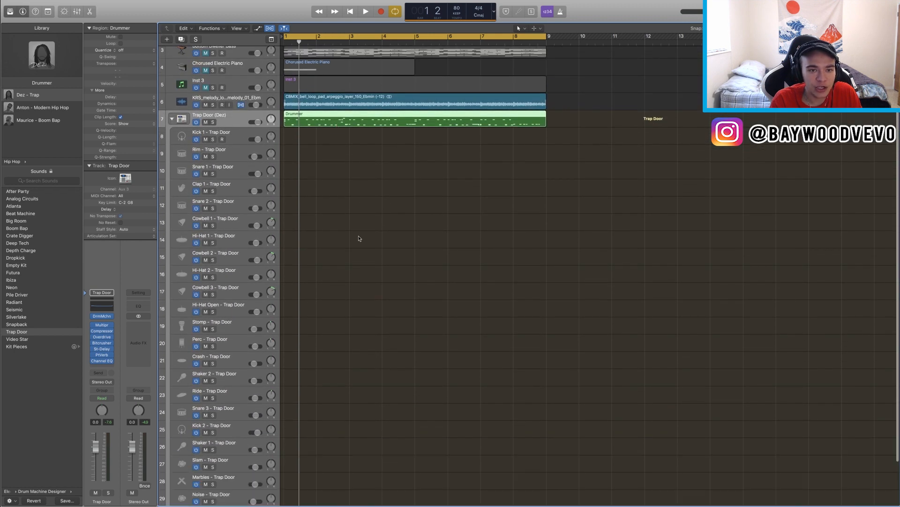
pyautogui.press('e')
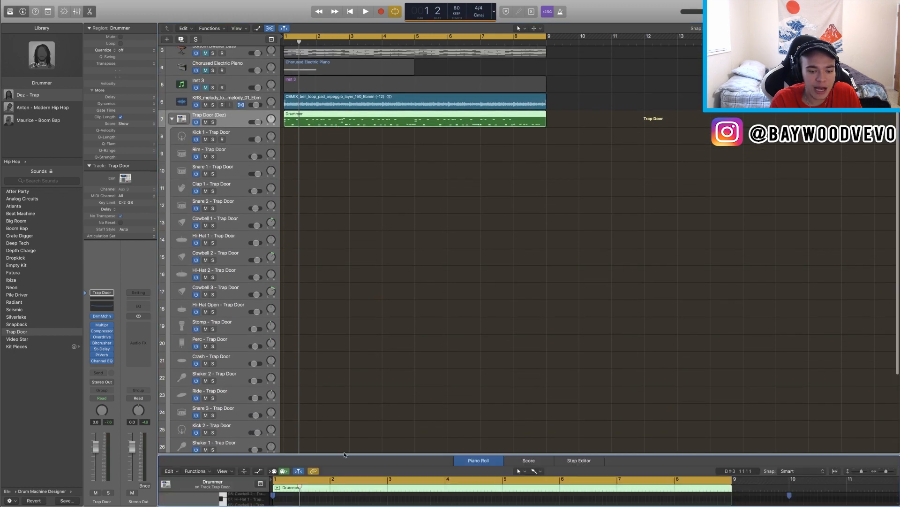
pyautogui.moveTo(299, 445); pyautogui.dragTo(282, 67)
# Step: Play the converted drum pattern while zooming in on its notes
pyautogui.press('space')
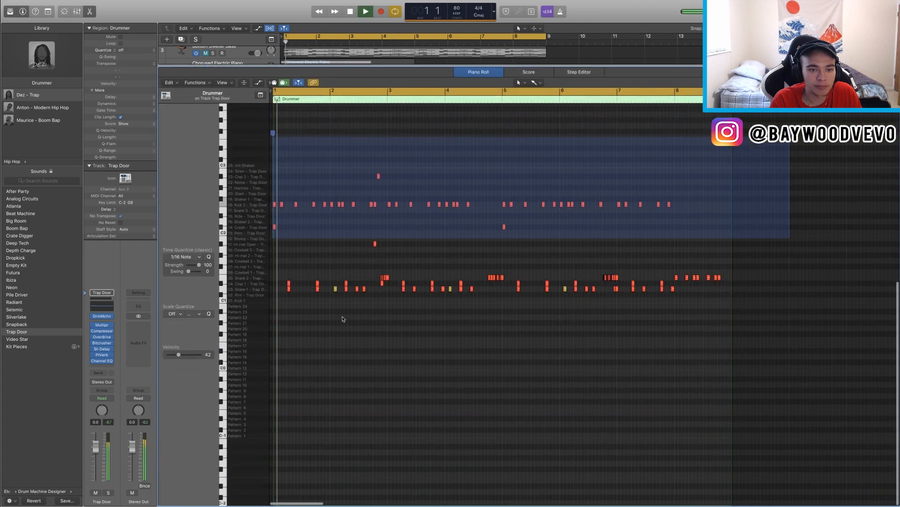
pyautogui.press('super+Right')
pyautogui.press('super+Right')
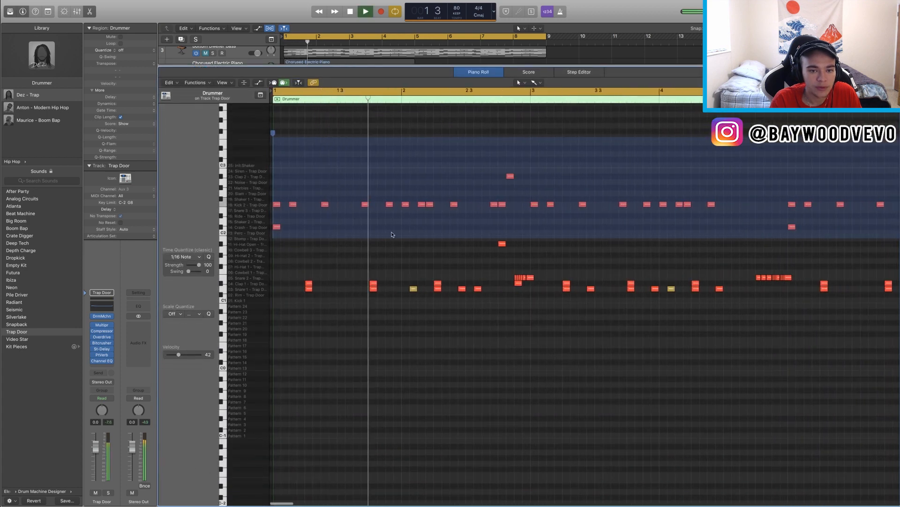
pyautogui.press('space')
# Step: Select and delete the row of Kick 2 notes from the converted drum pattern
pyautogui.press('super+Left')
pyautogui.press('super+Left')
pyautogui.moveTo(405, 214); pyautogui.dragTo(271, 192)
pyautogui.press('Delete')
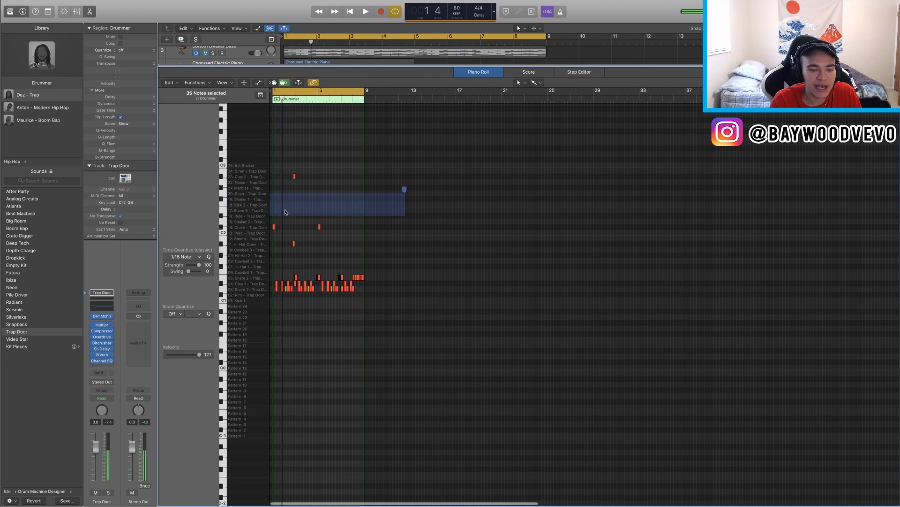
# Step: Play back the edited drum pattern while zooming in and out
pyautogui.press('space')
pyautogui.press('super+Left')
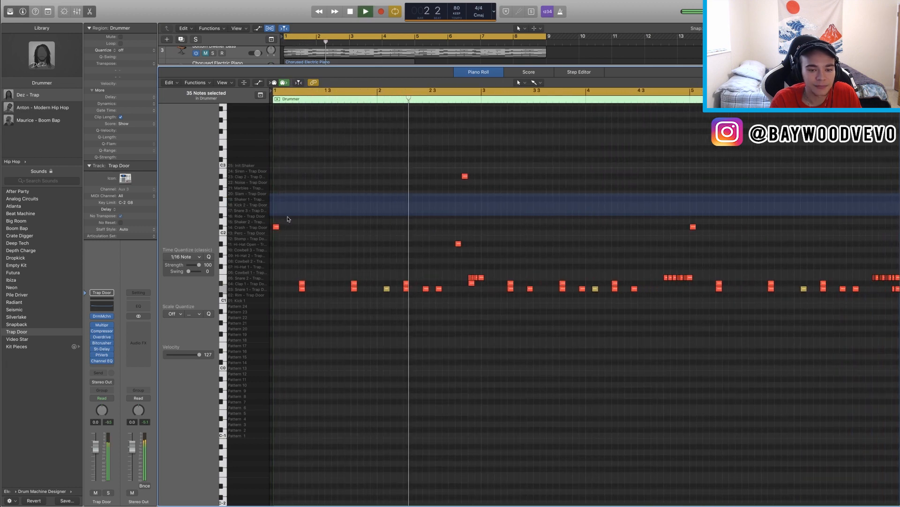
pyautogui.press('super+Left')
pyautogui.press('super+Right')
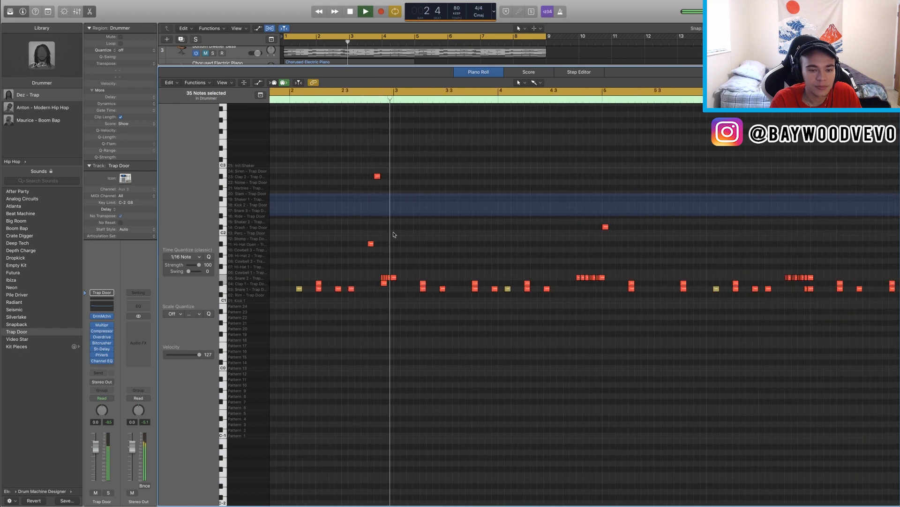
pyautogui.press('space')
pyautogui.press('super+Left')
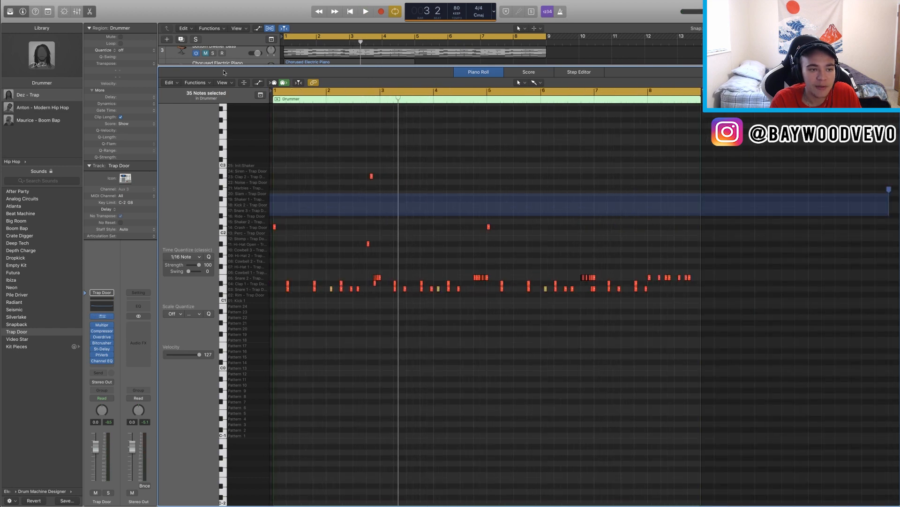
# Step: Open the Drum Machine Designer window for the Trap Door kit, then close it
pyautogui.moveTo(201, 94); pyautogui.dragTo(316, 88)
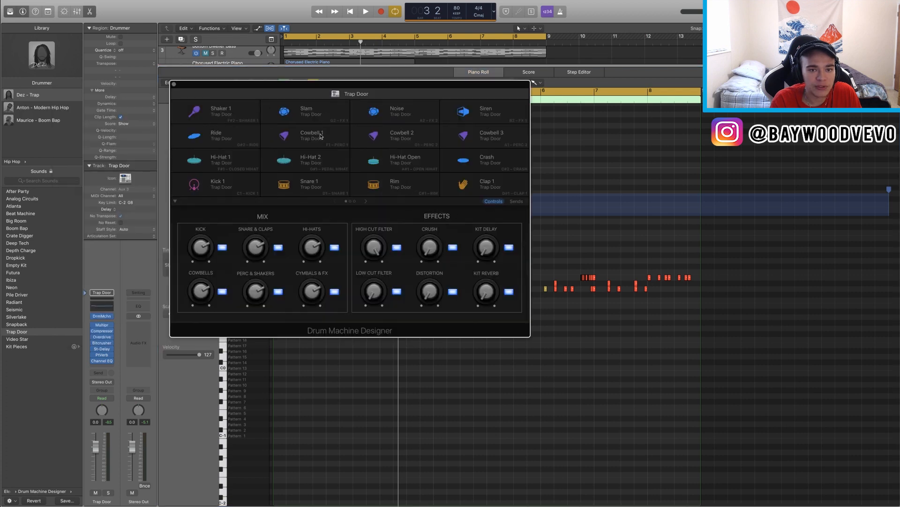
pyautogui.click(174, 84)
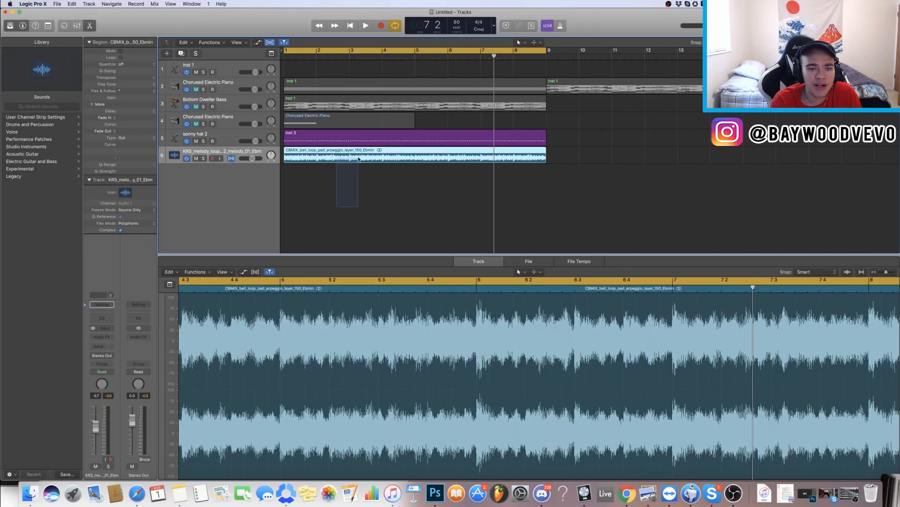
# Step: Set the bell loop audio region's gain to -4.7 dB and transpose to +12, then play it
pyautogui.moveTo(124, 99); pyautogui.dragTo(125, 119)
pyautogui.moveTo(126, 78); pyautogui.dragTo(126, 70)
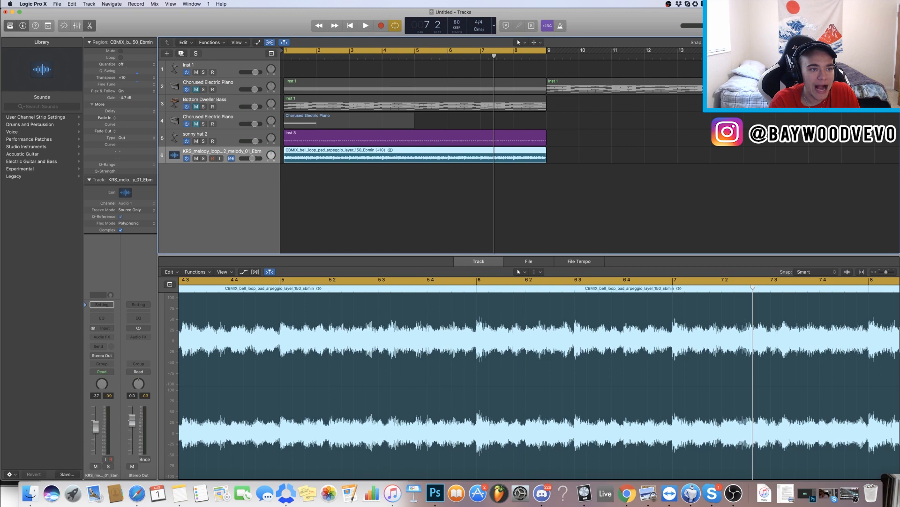
pyautogui.press('space')
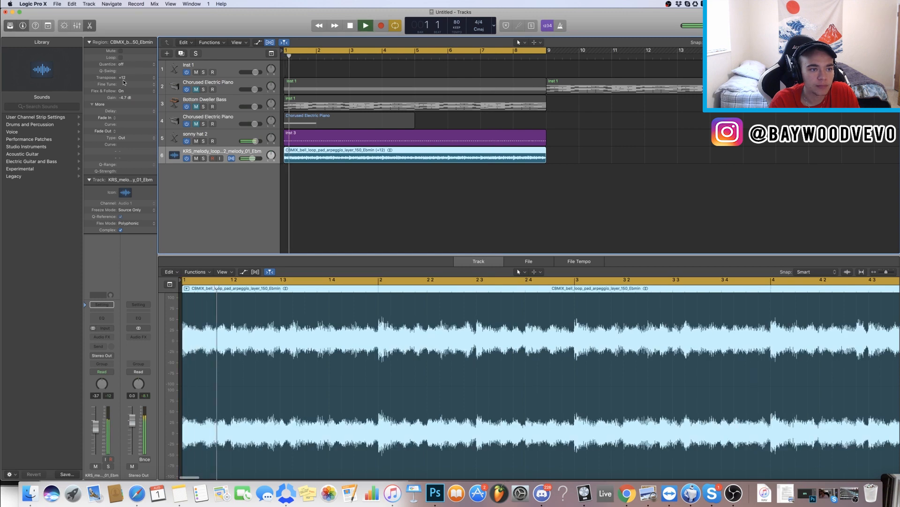
pyautogui.press('space')
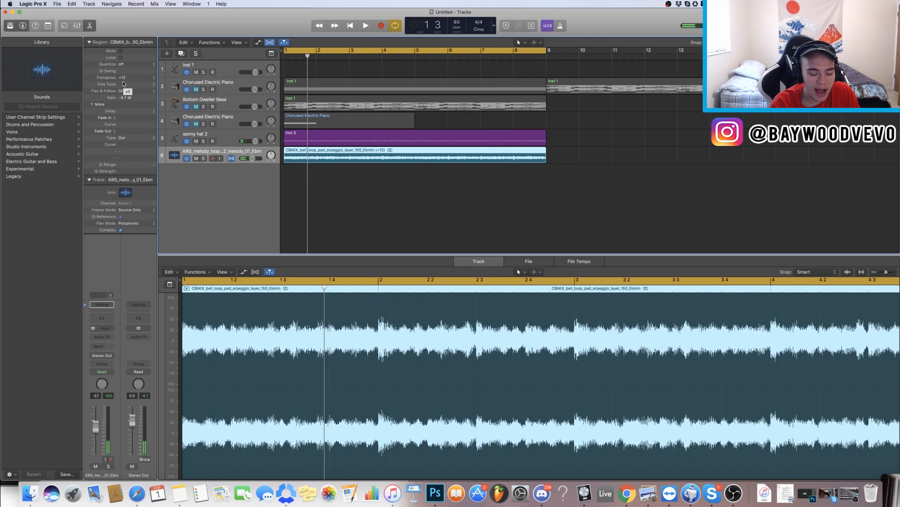
# Step: Open the region inspector as a floating window and reposition it beside the tracks
pyautogui.hotkey('alt', 'r')
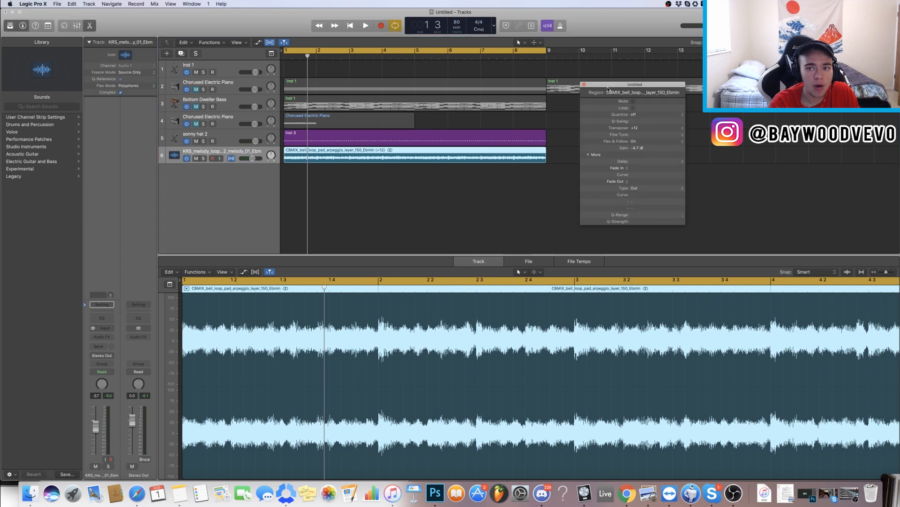
pyautogui.moveTo(610, 89); pyautogui.dragTo(623, 82)
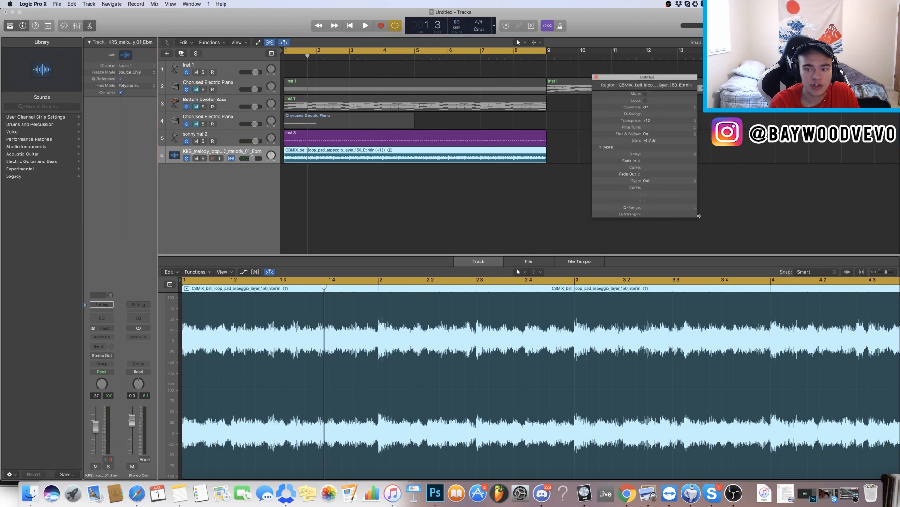
pyautogui.press('space')
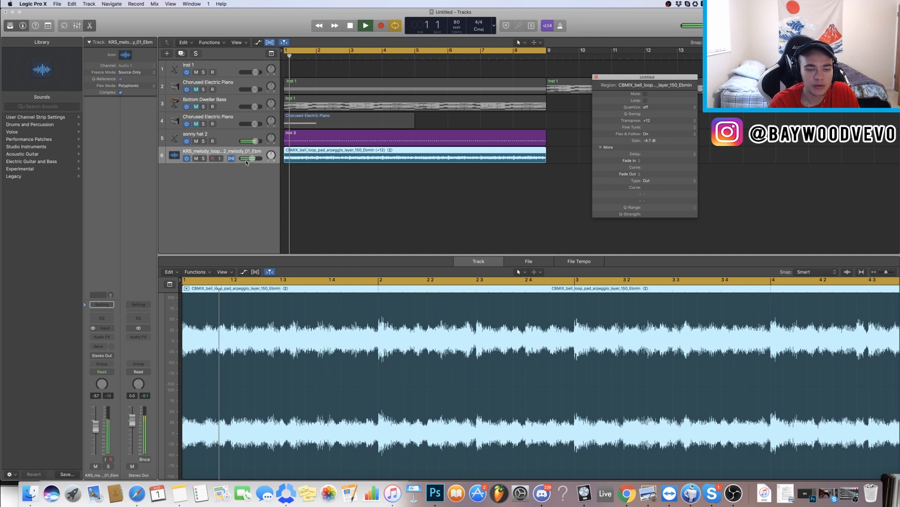
# Step: Select different tracks and regions to compare the floating inspector's settings for each
pyautogui.click(232, 138)
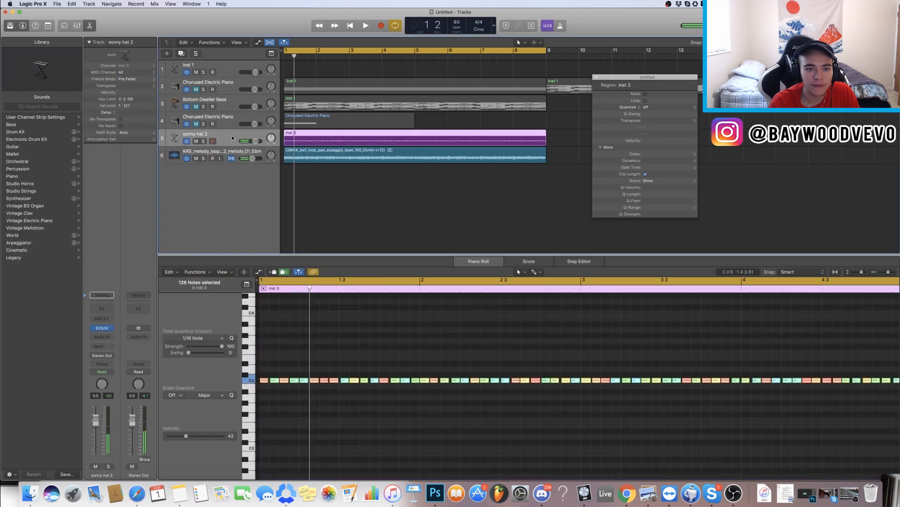
pyautogui.click(234, 123)
pyautogui.click(432, 104)
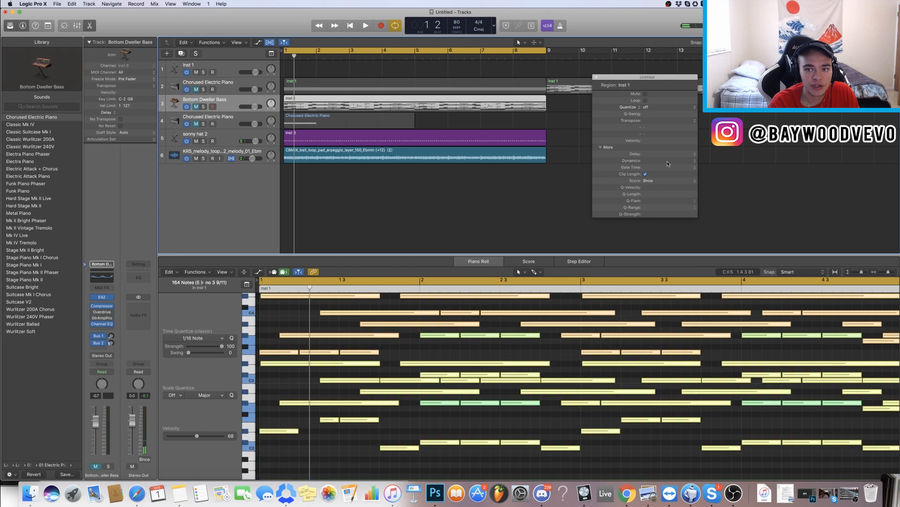
pyautogui.click(230, 83)
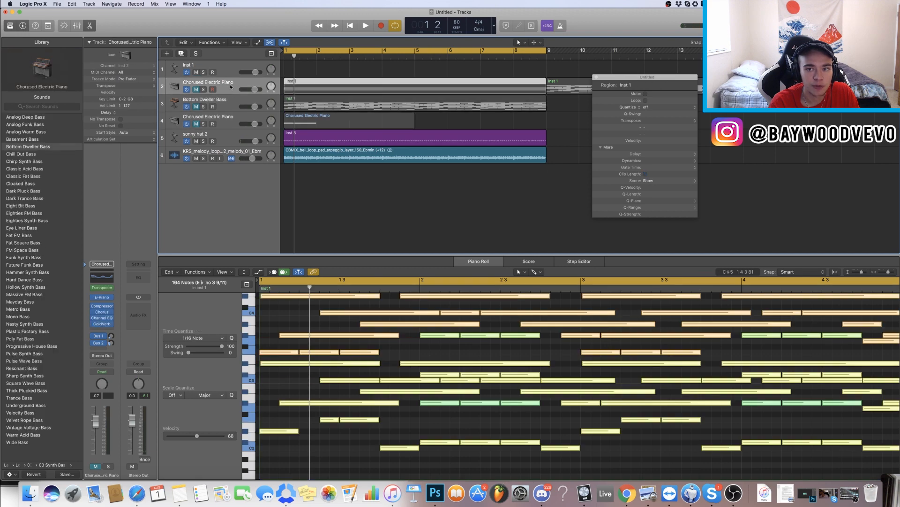
pyautogui.click(232, 153)
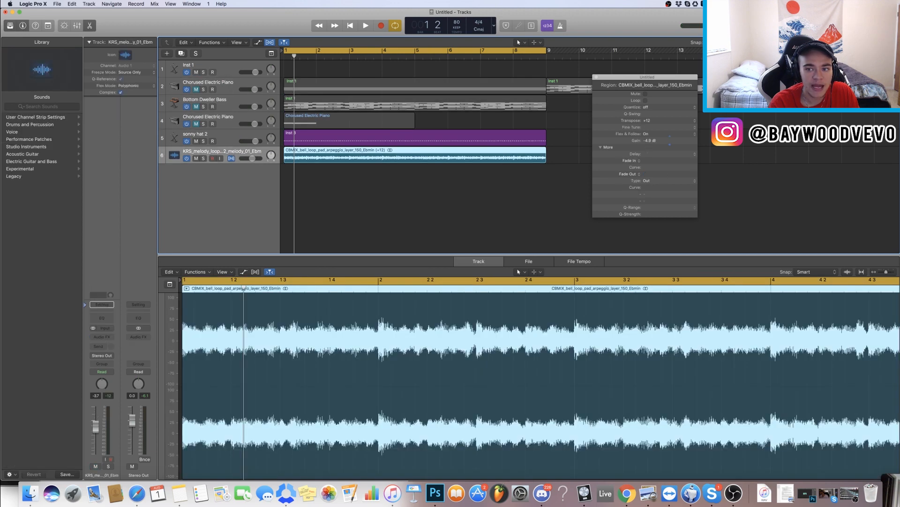
# Step: Set the bell loop region's gain to -2.7 dB in the floating inspector and play it
pyautogui.moveTo(649, 140)
pyautogui.mouseDown()
pyautogui.moveTo(649, 159)
pyautogui.moveTo(648, 125)
pyautogui.mouseUp()
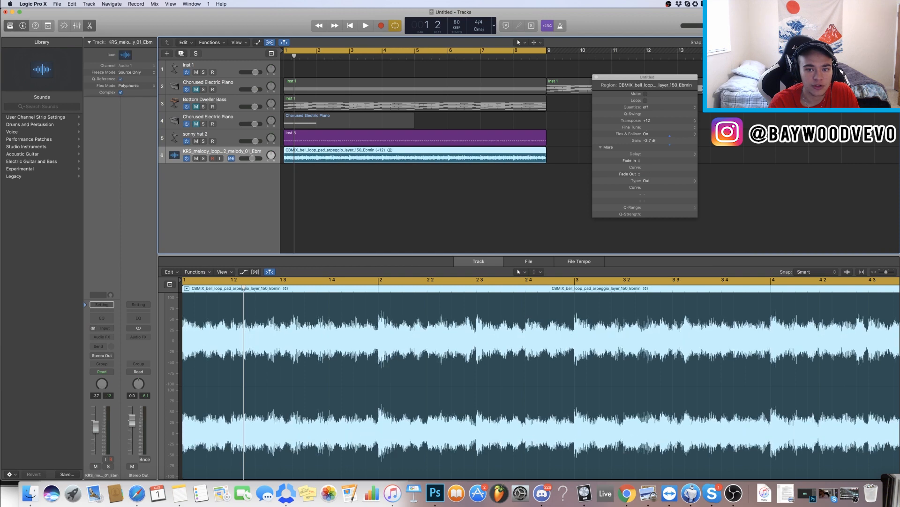
pyautogui.press('space')
pyautogui.press('space')
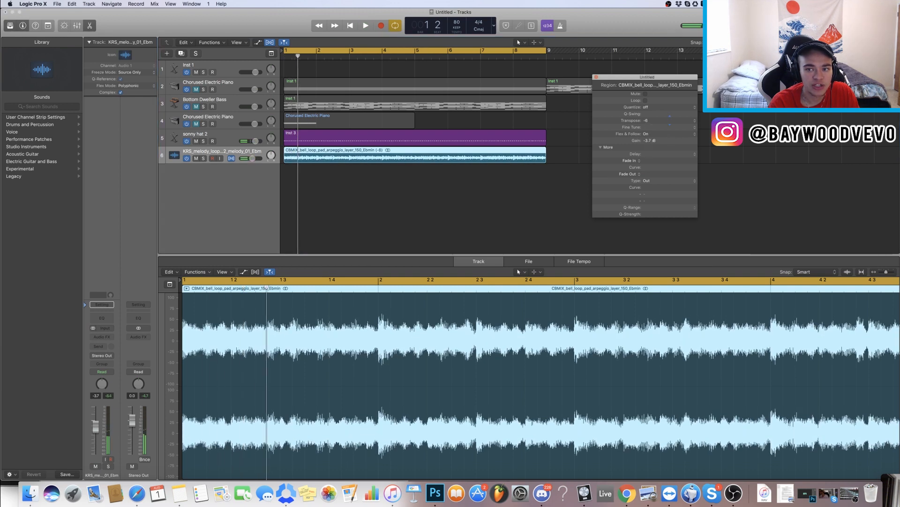
# Step: Set the bell loop region's transpose to -14 and play it back
pyautogui.moveTo(670, 120); pyautogui.dragTo(670, 111)
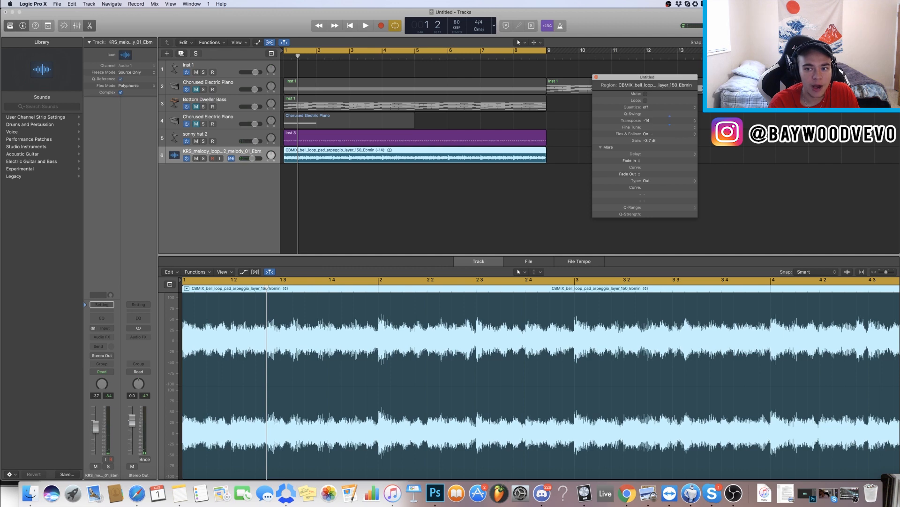
pyautogui.press('space')
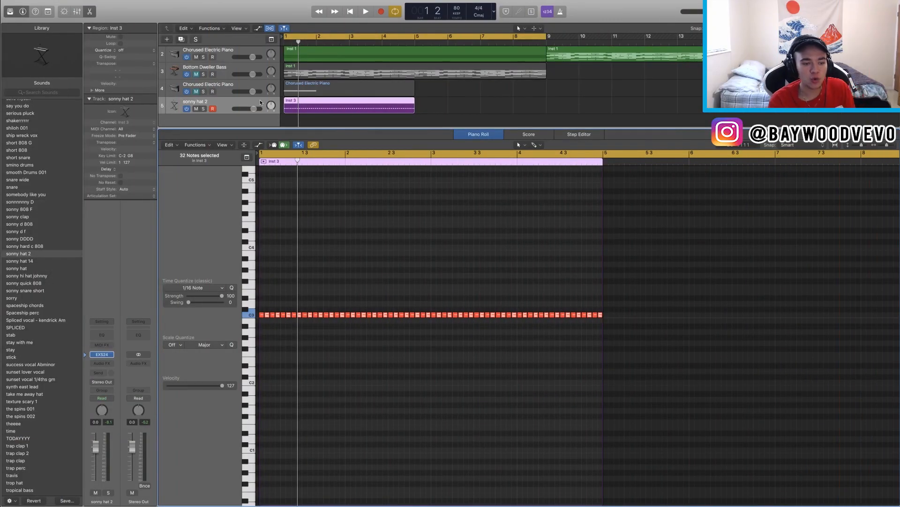
# Step: Lengthen the hi-hat region to bar 9 and paste a copy of its hi-hat notes at bar 5
pyautogui.moveTo(415, 107); pyautogui.dragTo(549, 104)
pyautogui.moveTo(635, 373); pyautogui.dragTo(257, 212)
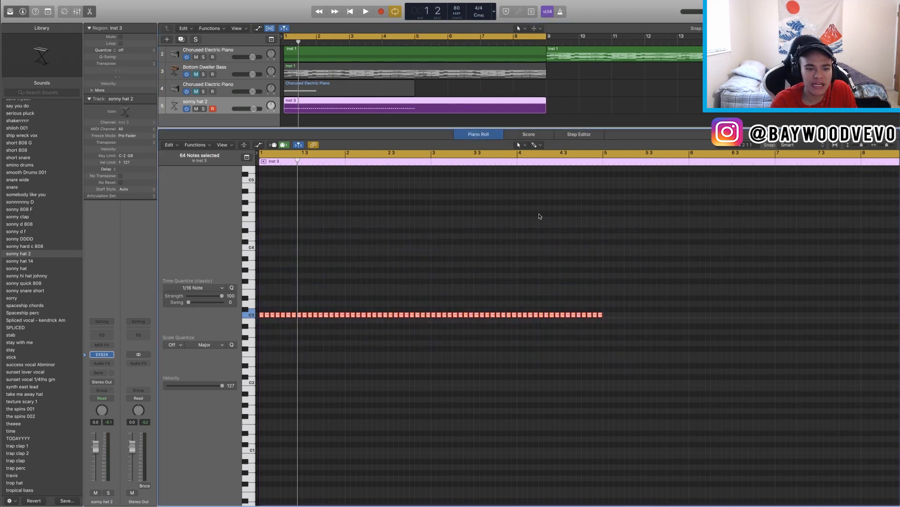
pyautogui.click(605, 161)
pyautogui.press('super+v')
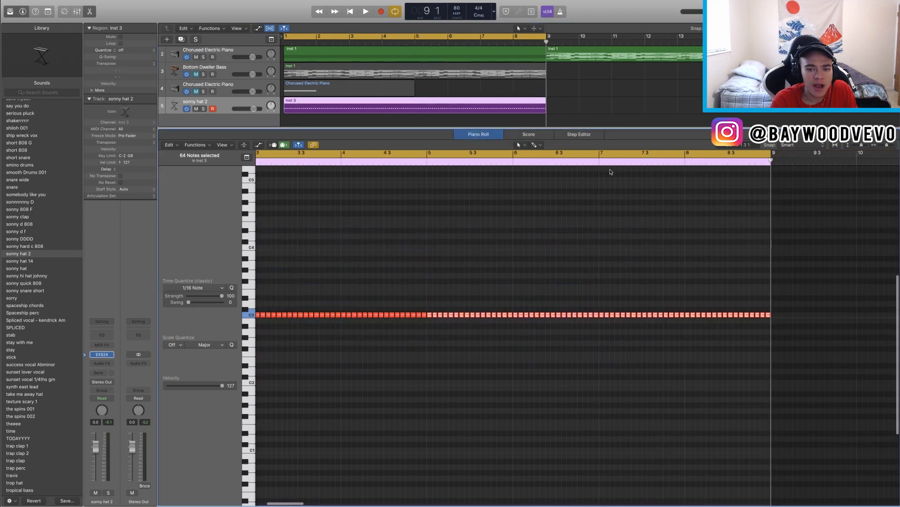
# Step: Select all of the hi-hat notes in the piano roll and play them back
pyautogui.scroll(-5, 610, 172)
pyautogui.moveTo(576, 368); pyautogui.dragTo(257, 208)
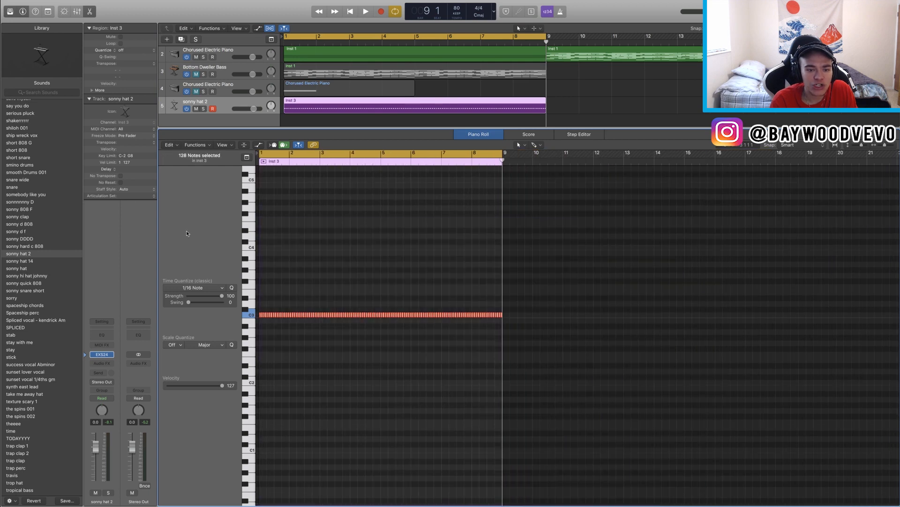
pyautogui.scroll(5, 367, 308)
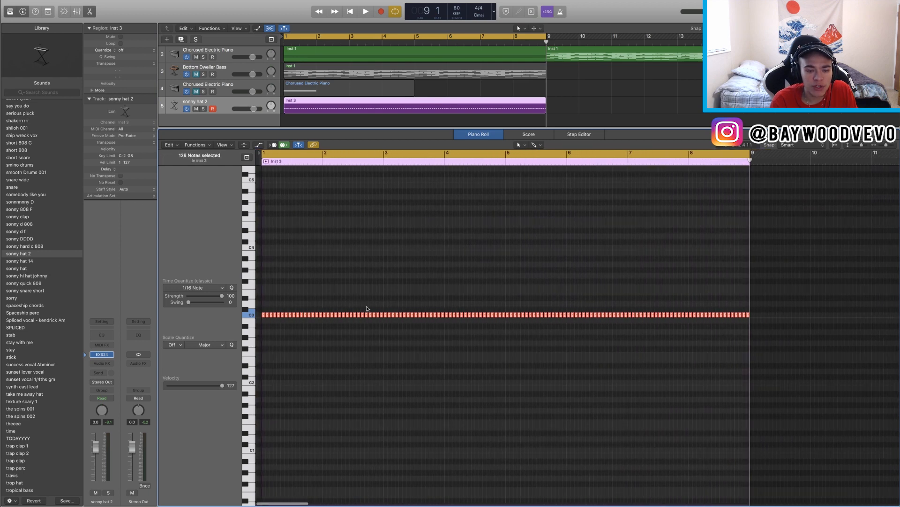
pyautogui.press('space')
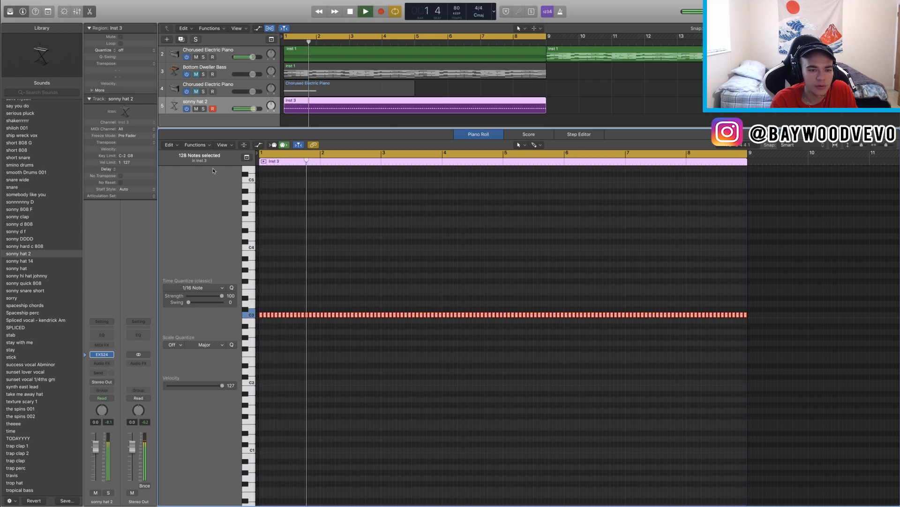
pyautogui.scroll(3, 263, 327)
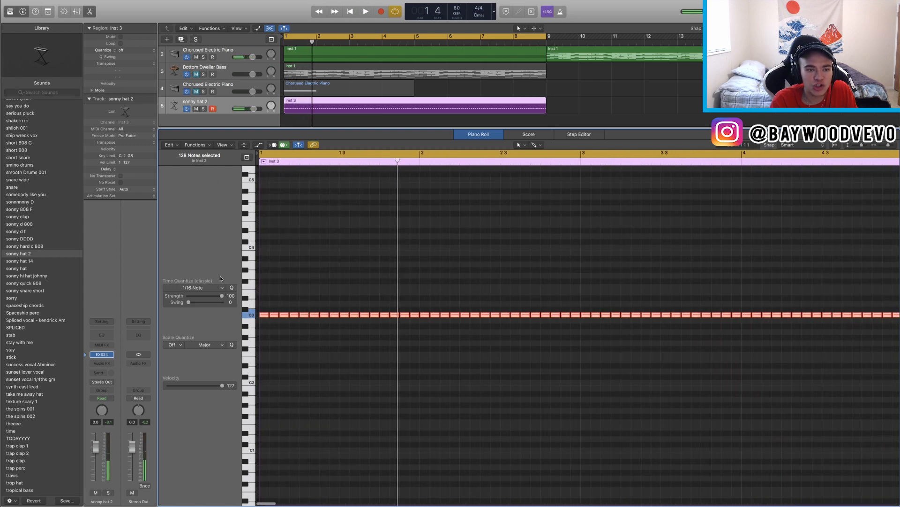
# Step: Apply the Humanize MIDI Transform to the selected hi-hat notes, running it repeatedly while playing back
pyautogui.click(200, 145)
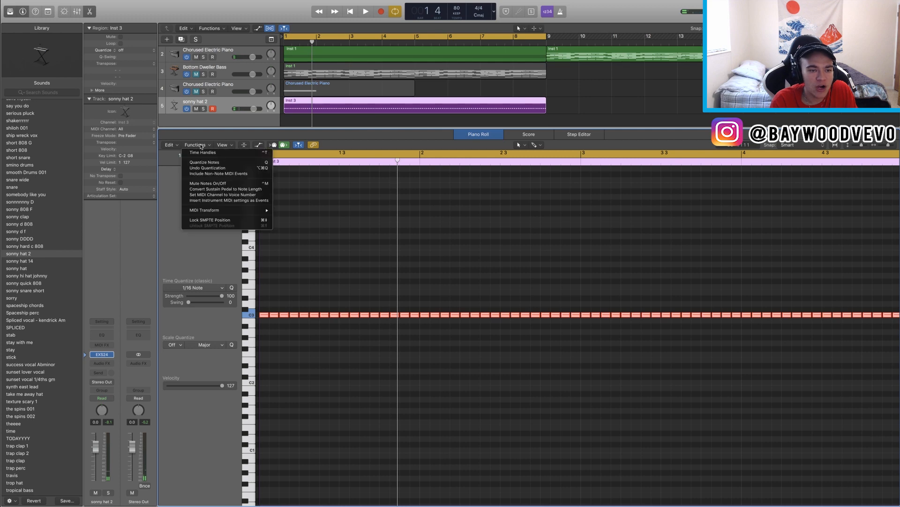
pyautogui.moveTo(226, 214)
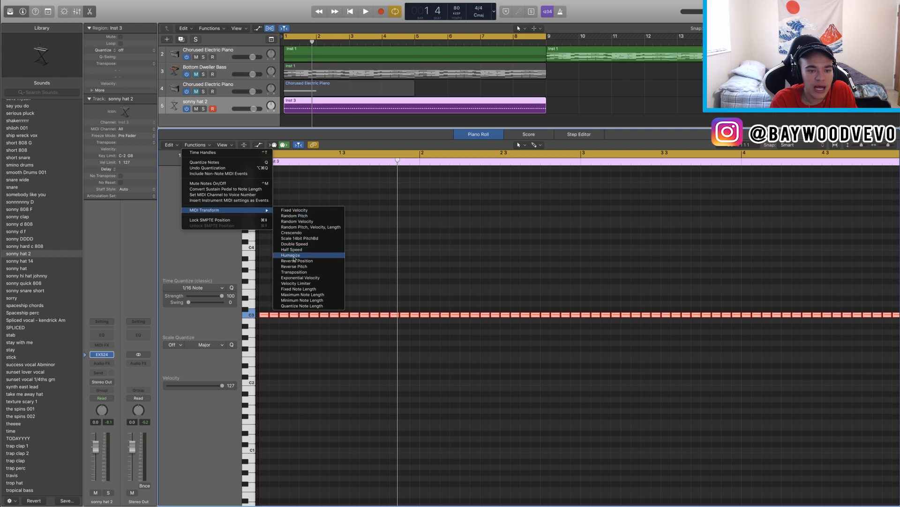
pyautogui.click(291, 255)
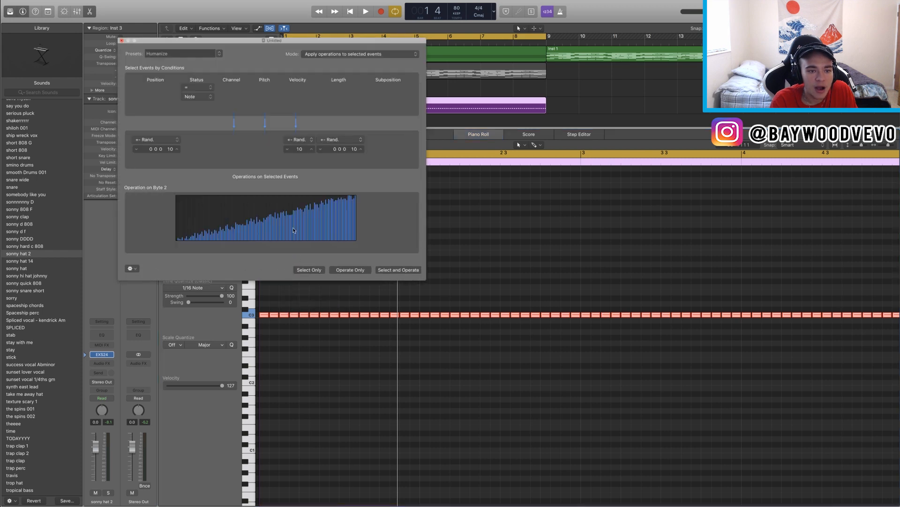
pyautogui.click(391, 270)
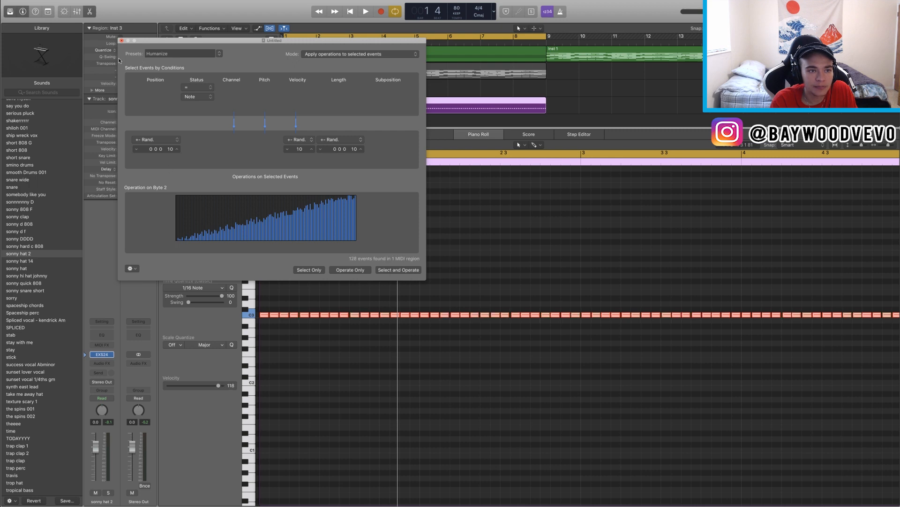
pyautogui.click(387, 271)
pyautogui.press('space')
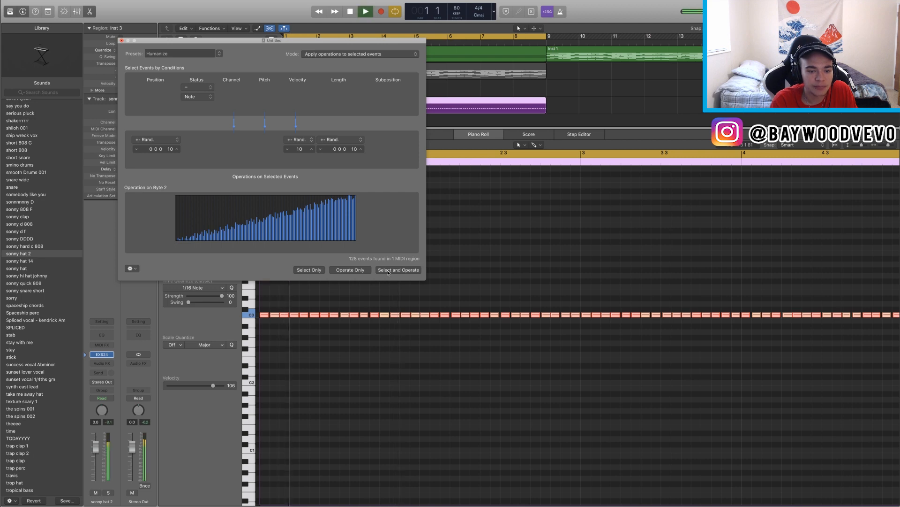
pyautogui.click(388, 272)
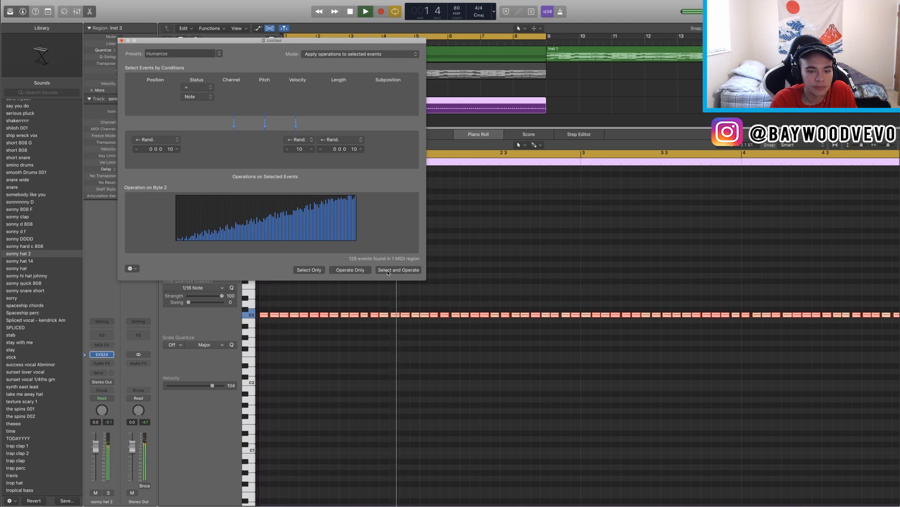
pyautogui.press('space')
pyautogui.press('space')
pyautogui.press('space')
pyautogui.click(122, 40)
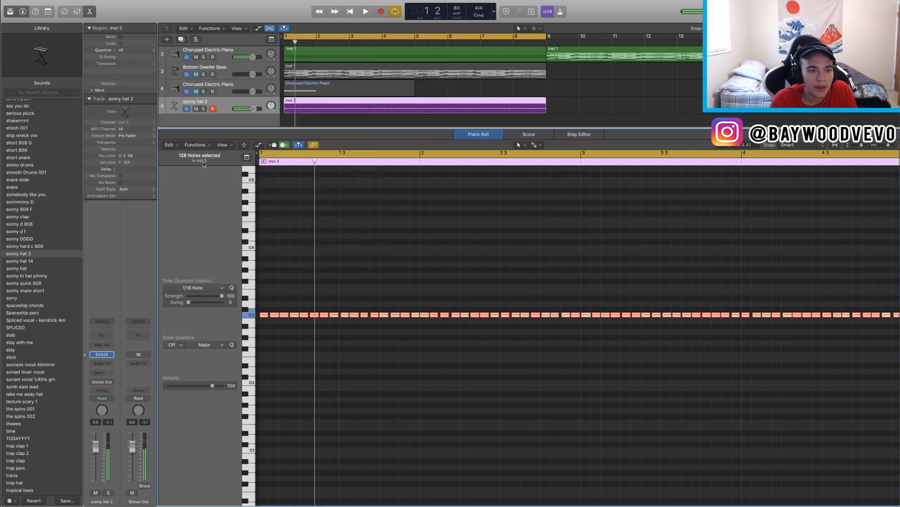
# Step: Apply the Half Speed MIDI Transform to the hi-hat notes and play the result
pyautogui.click(195, 145)
pyautogui.moveTo(231, 213)
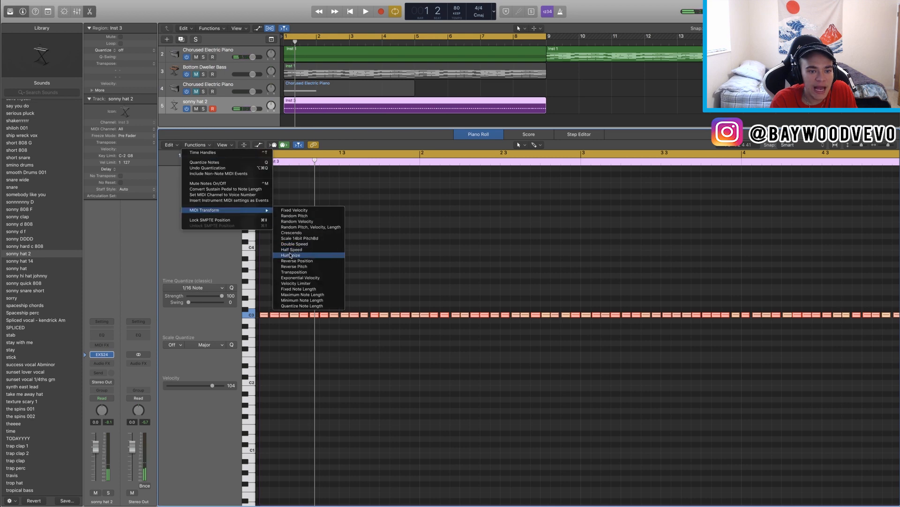
pyautogui.click(292, 250)
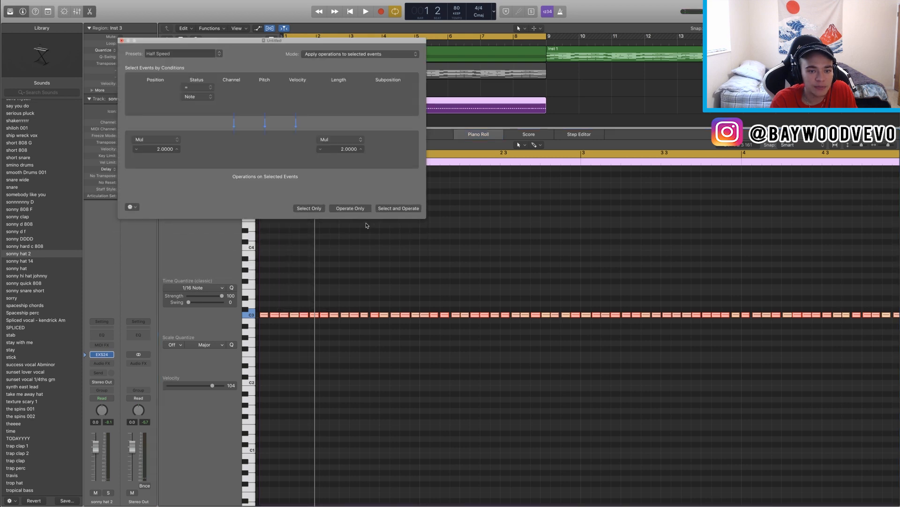
pyautogui.click(386, 209)
pyautogui.press('space')
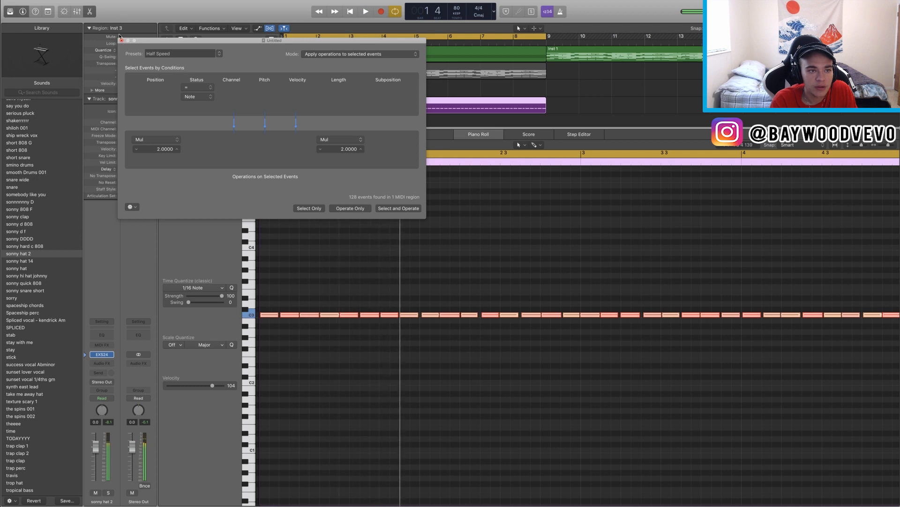
pyautogui.press('space')
pyautogui.click(121, 41)
# Step: Apply the Double Speed MIDI Transform to the hi-hat notes and play the result
pyautogui.click(211, 146)
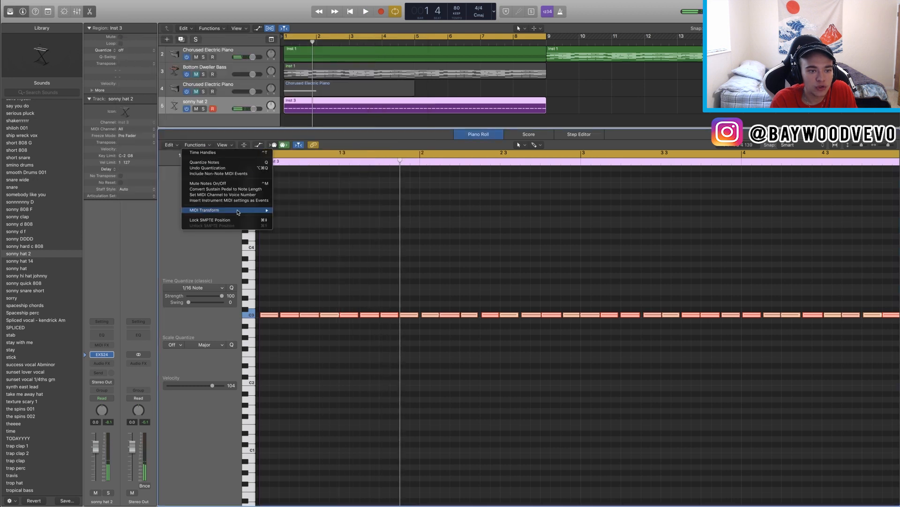
pyautogui.moveTo(237, 211)
pyautogui.click(294, 244)
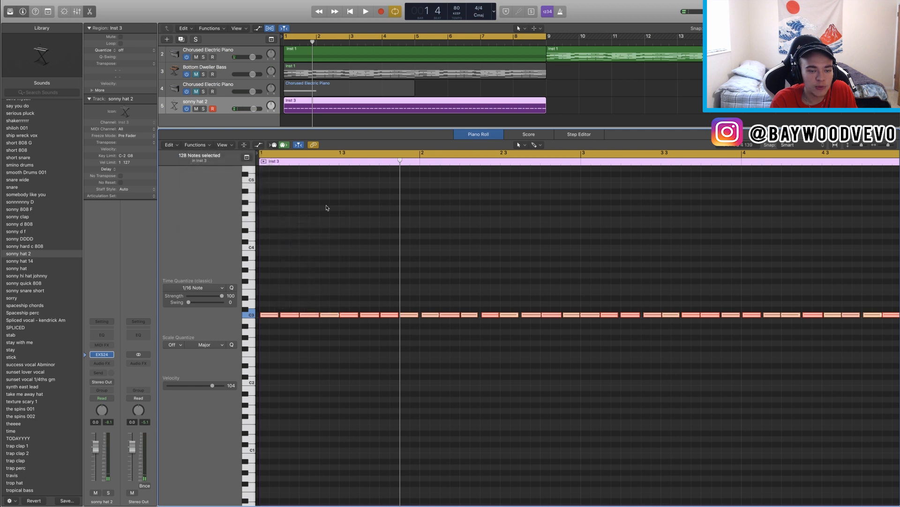
pyautogui.click(399, 209)
pyautogui.press('space')
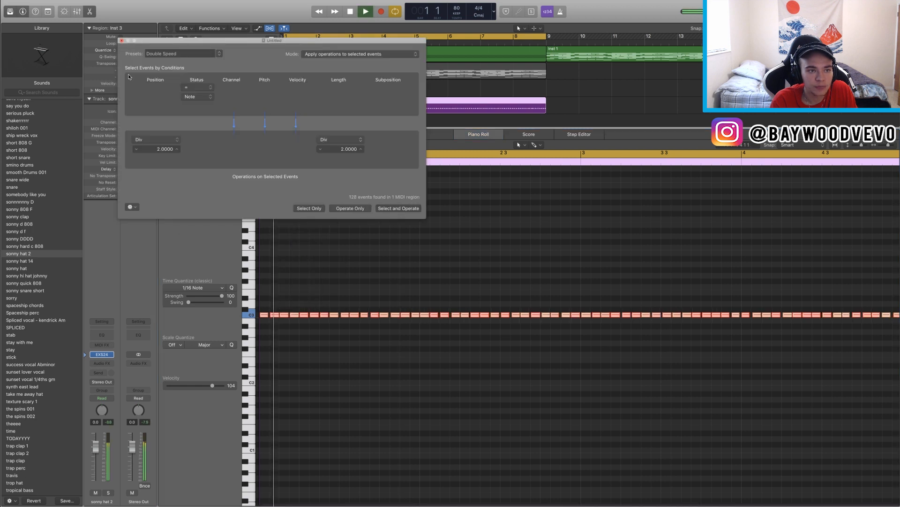
pyautogui.click(121, 40)
pyautogui.press('space')
# Step: Set every hi-hat note to a velocity of 100 with the Fixed Velocity MIDI Transform
pyautogui.click(203, 148)
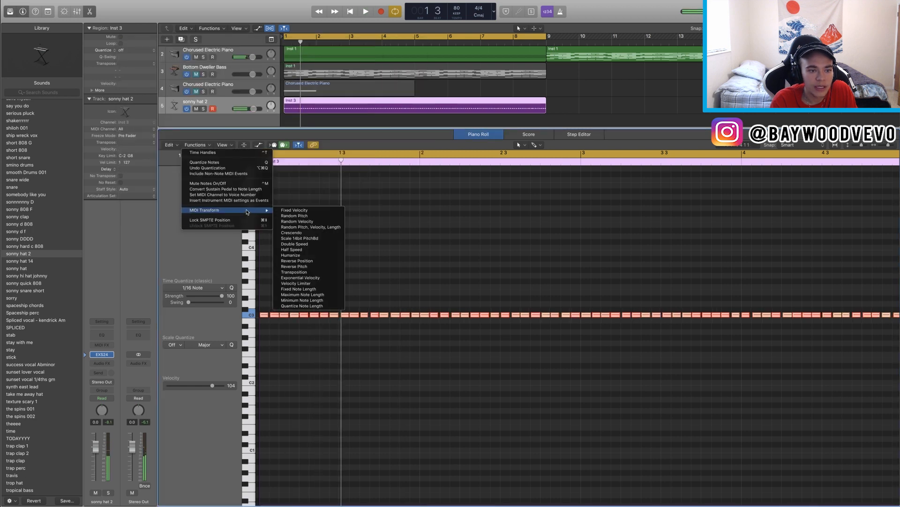
pyautogui.moveTo(248, 211)
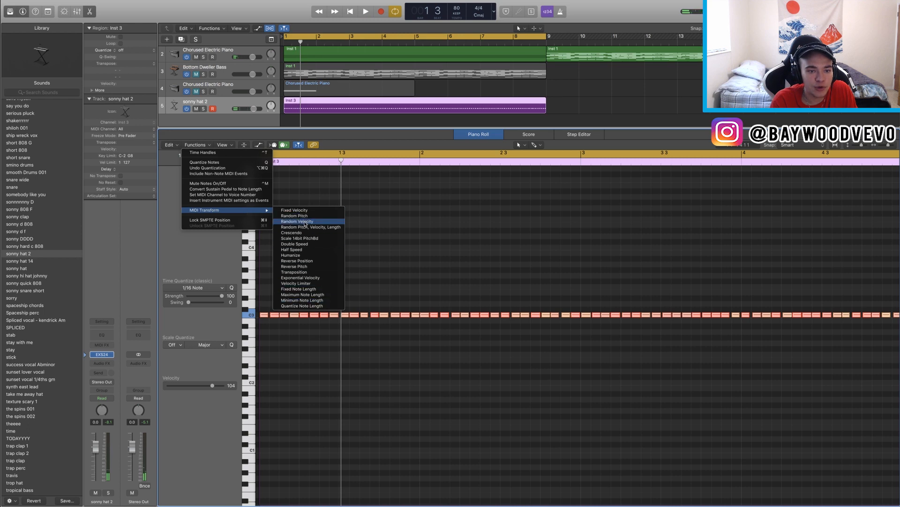
pyautogui.click(294, 211)
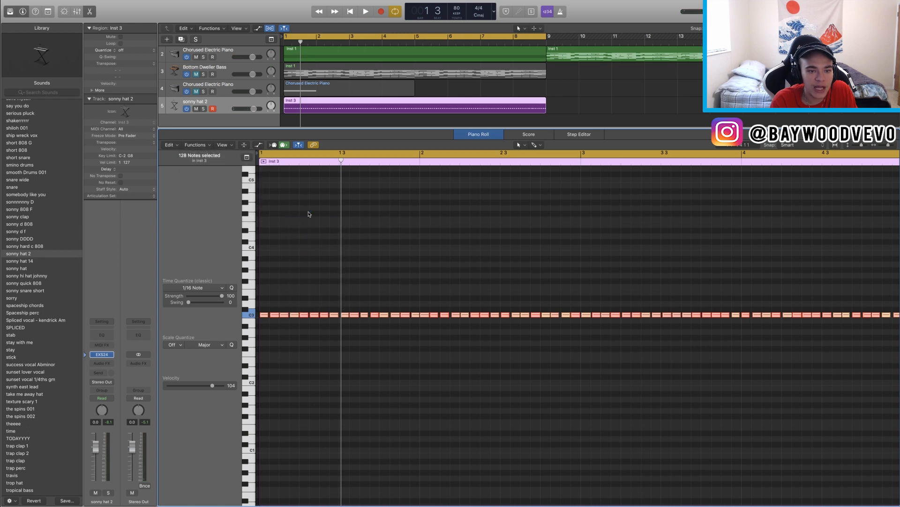
pyautogui.click(398, 270)
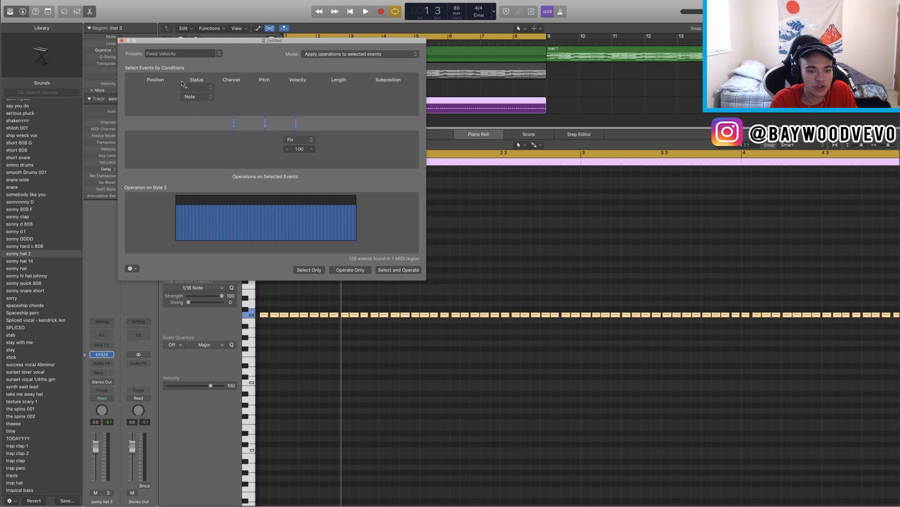
pyautogui.press('super+w')
# Step: Randomize the hi-hat notes' velocities between 40 and 127 with the Random Velocity MIDI Transform and play them
pyautogui.click(204, 146)
pyautogui.moveTo(263, 210)
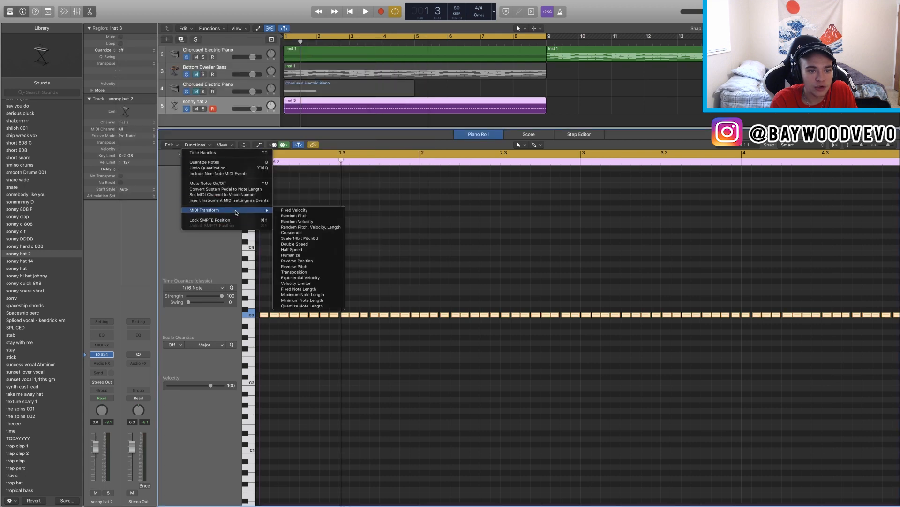
pyautogui.click(300, 220)
pyautogui.click(367, 271)
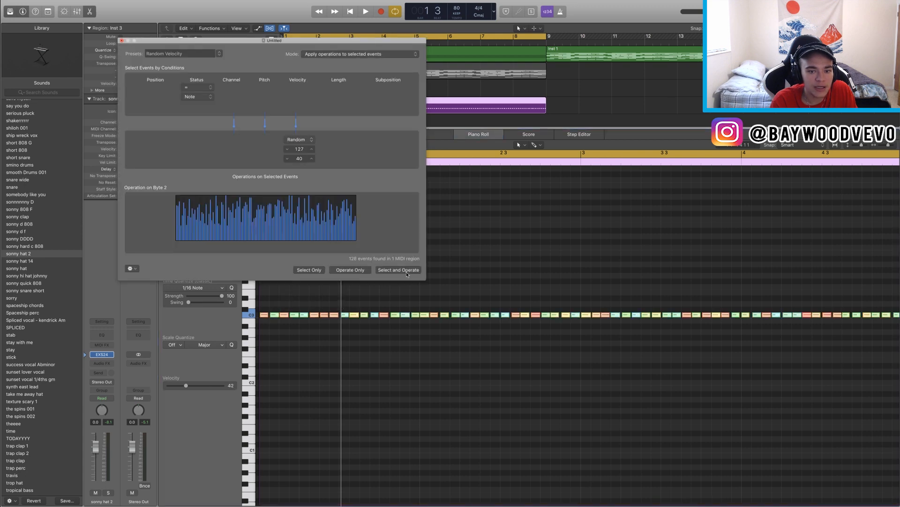
pyautogui.press('space')
pyautogui.press('super+w')
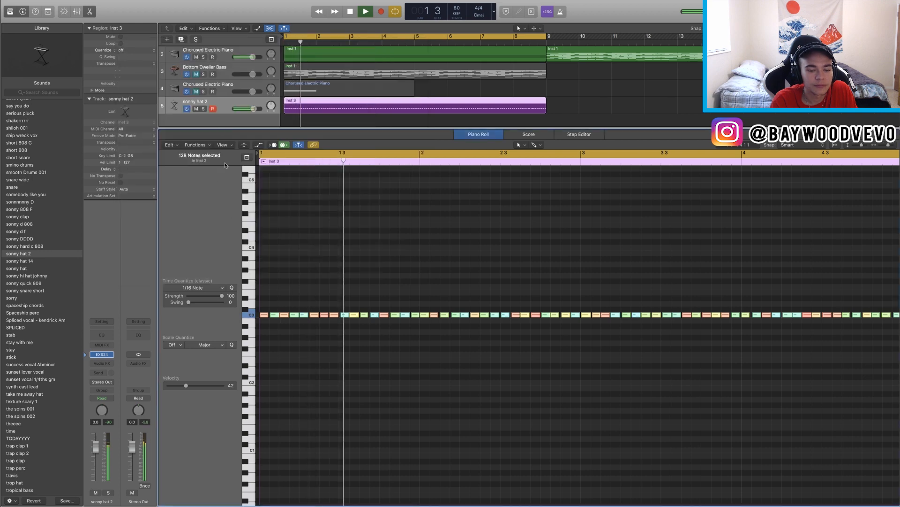
# Step: Switch the piano roll's editing tool to the Brush Tool
pyautogui.click(205, 146)
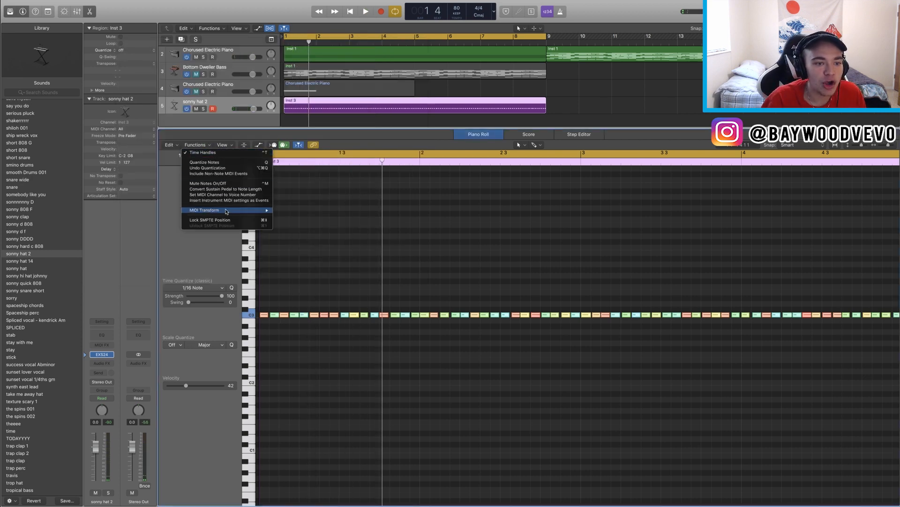
pyautogui.moveTo(225, 210)
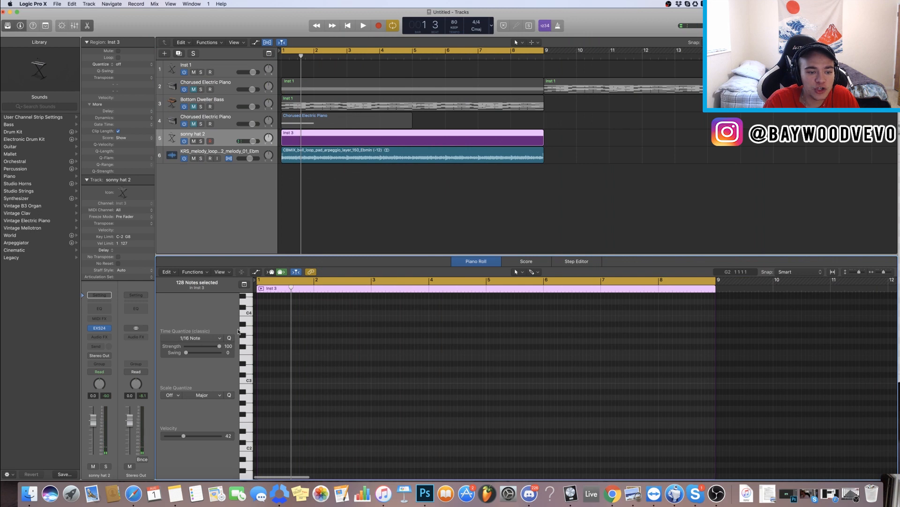
pyautogui.click(534, 273)
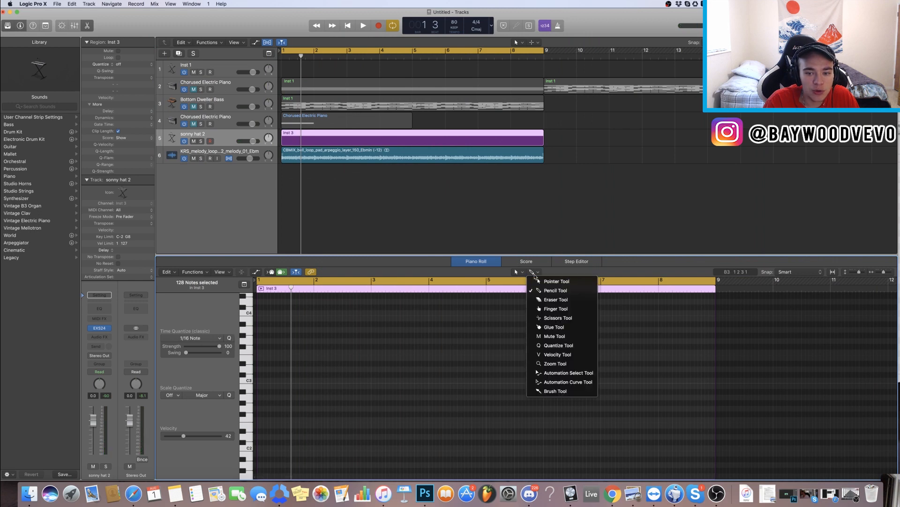
pyautogui.click(524, 275)
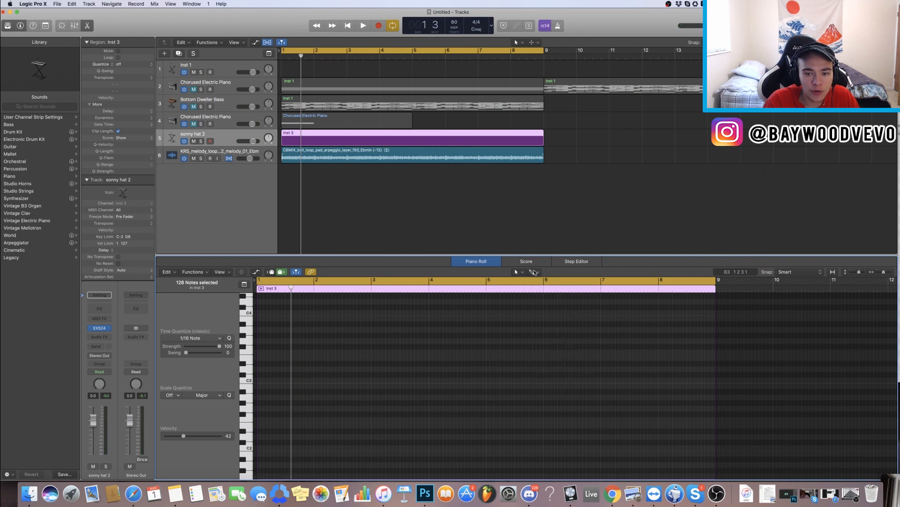
pyautogui.click(535, 272)
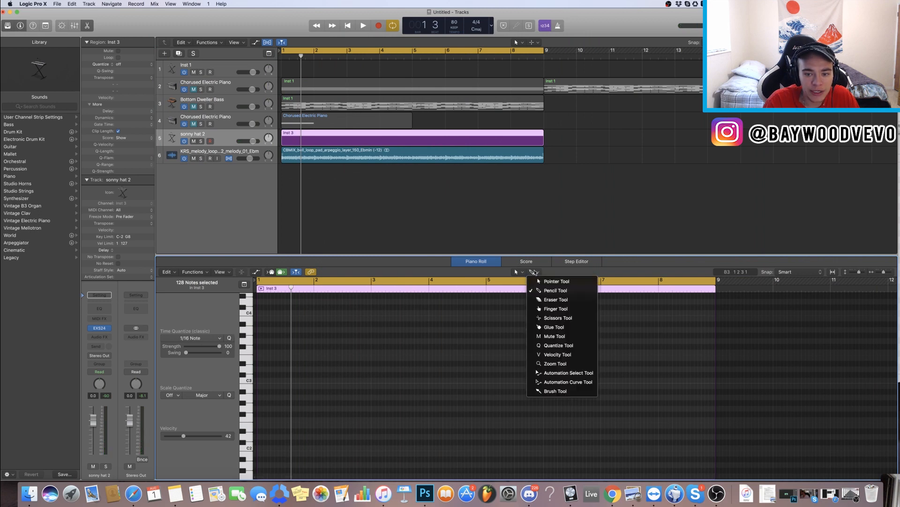
pyautogui.click(552, 390)
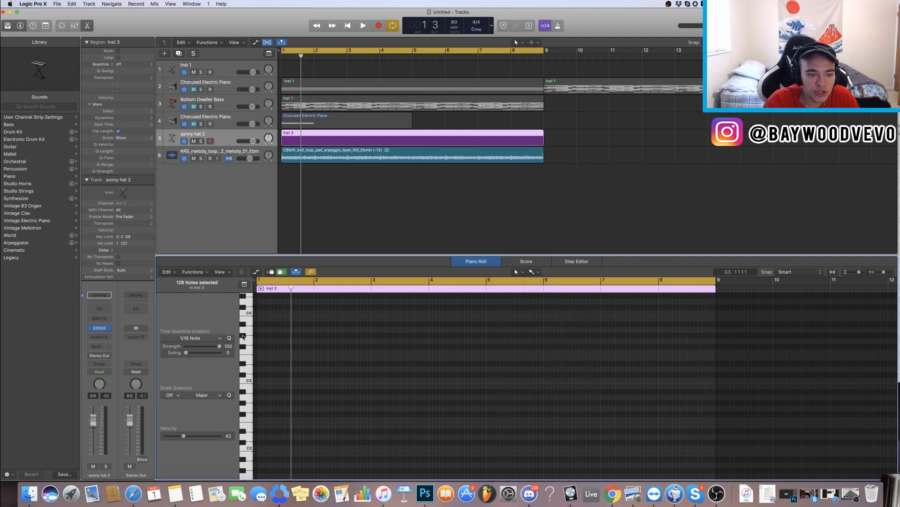
# Step: Paint a continuous row of notes on C3 from bar 1 to bar 9 with the Brush Tool
pyautogui.click(206, 343)
pyautogui.click(194, 386)
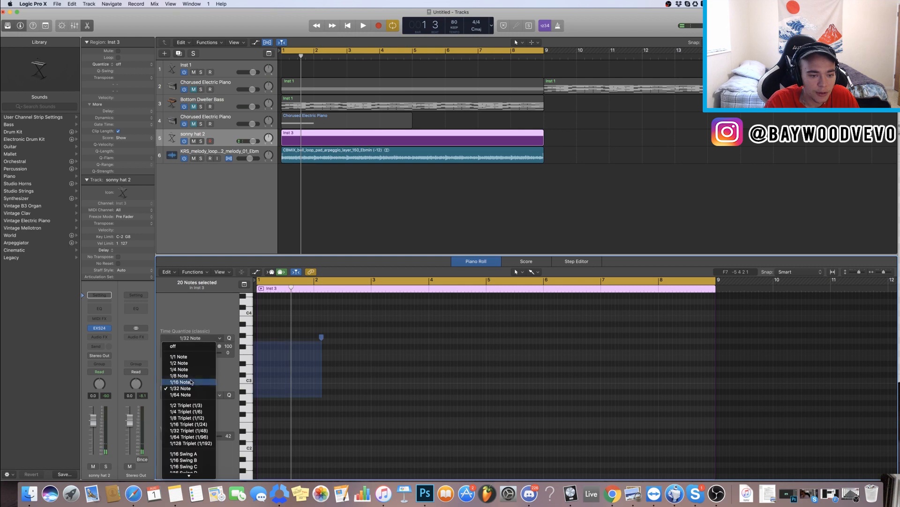
pyautogui.click(193, 382)
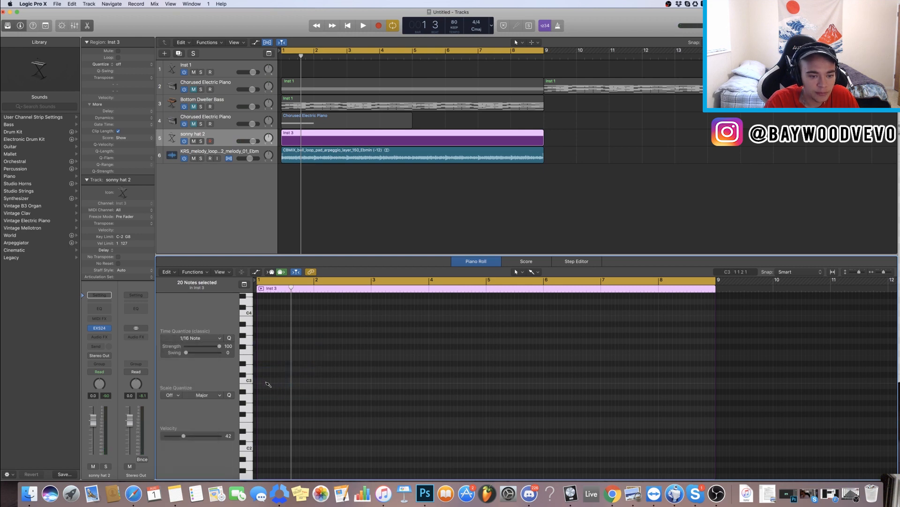
pyautogui.moveTo(259, 381); pyautogui.dragTo(717, 381)
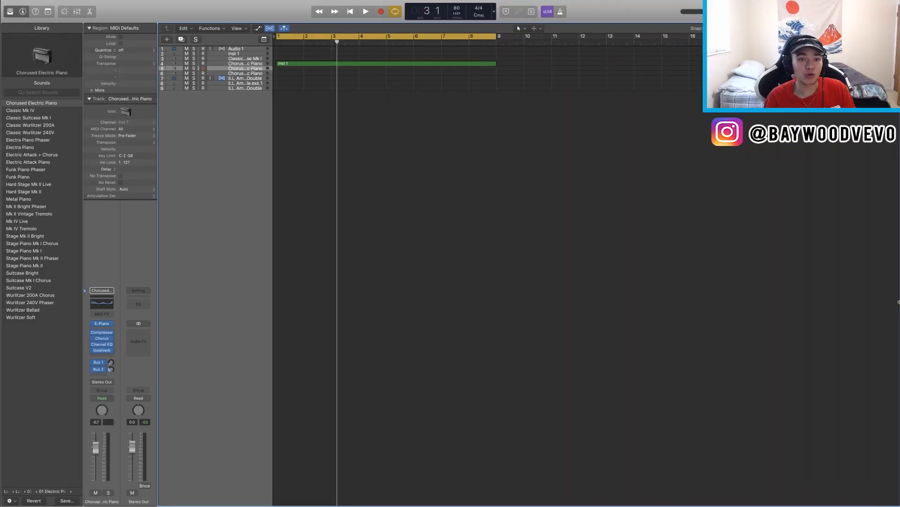
# Step: Insert a Transposer MIDI FX on the Chorused Electric Piano track and set its scale to Major
pyautogui.click(102, 313)
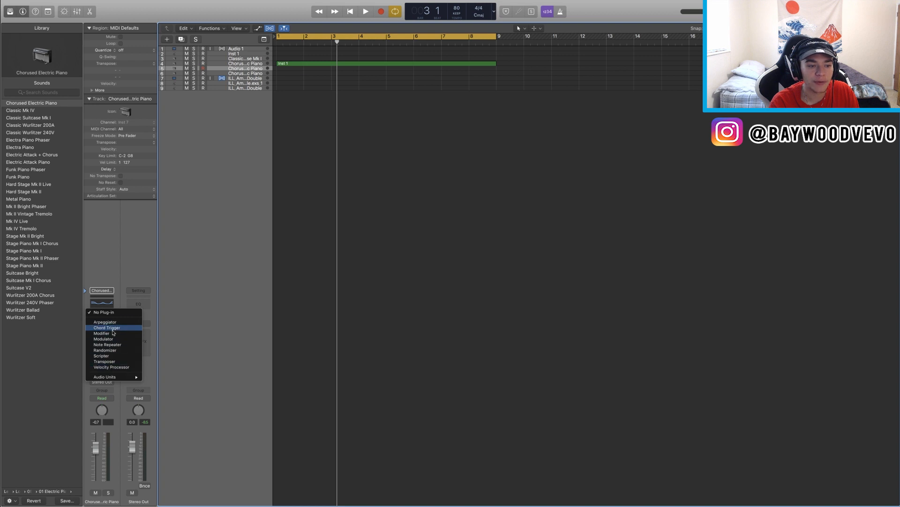
pyautogui.click(104, 361)
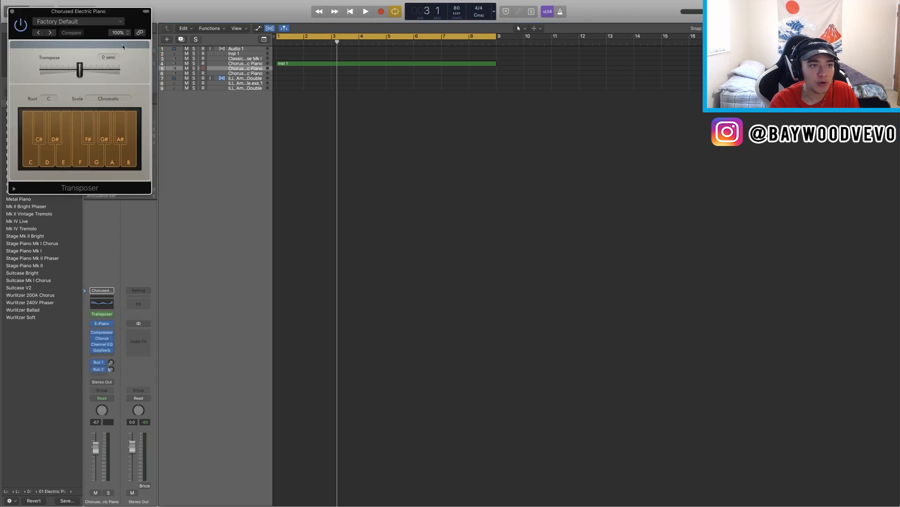
pyautogui.moveTo(111, 15); pyautogui.dragTo(215, 92)
pyautogui.click(211, 175)
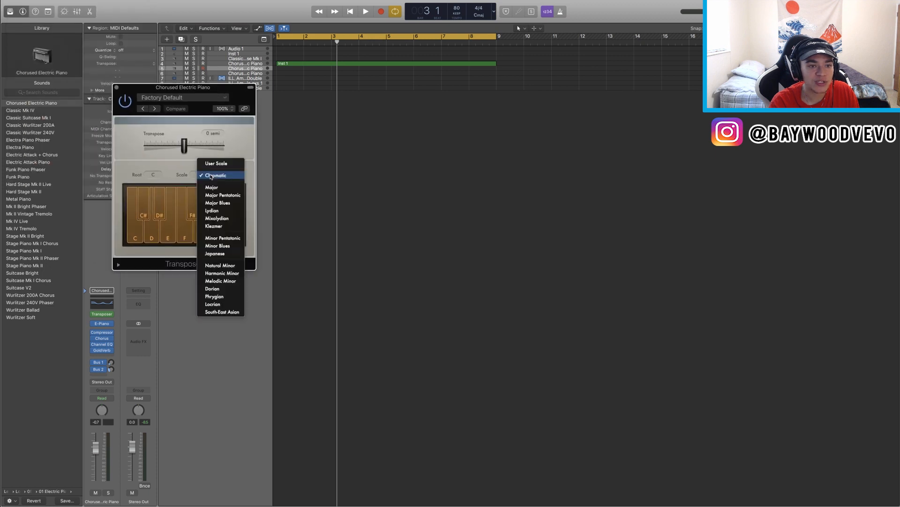
pyautogui.click(211, 187)
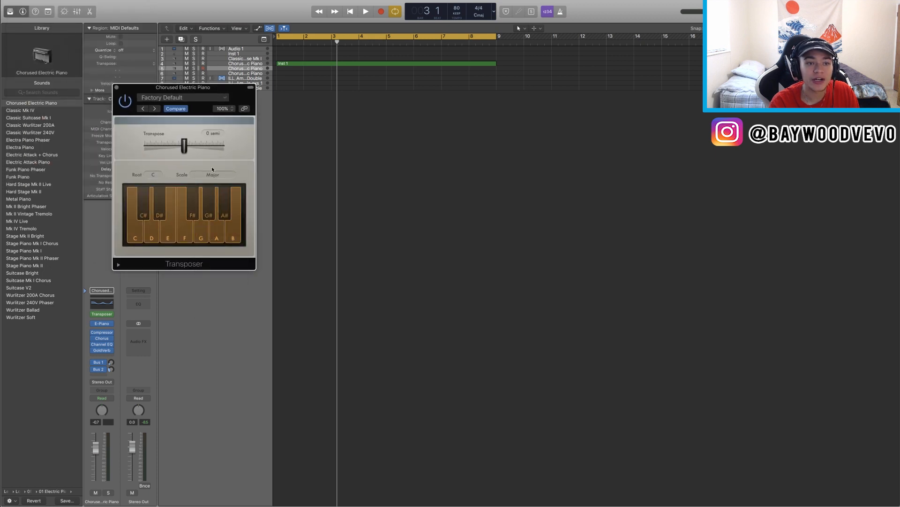
# Step: Create an empty MIDI region on the track, open it in the piano roll, and audition keys through the Transposer
pyautogui.moveTo(224, 90); pyautogui.dragTo(616, 94)
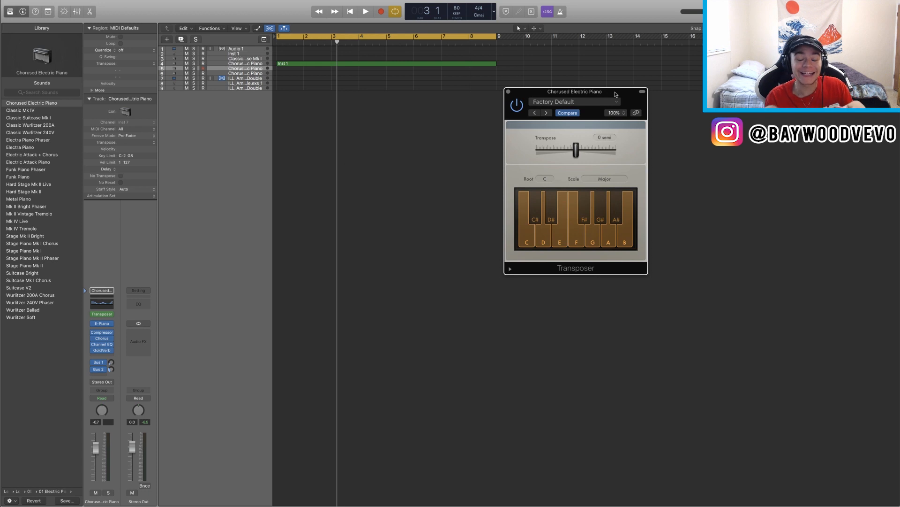
pyautogui.doubleClick(283, 72)
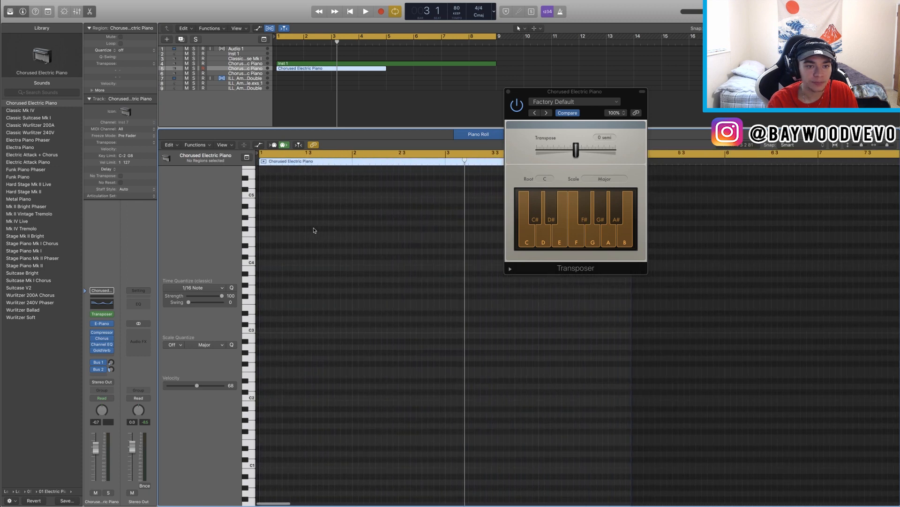
pyautogui.click(252, 332)
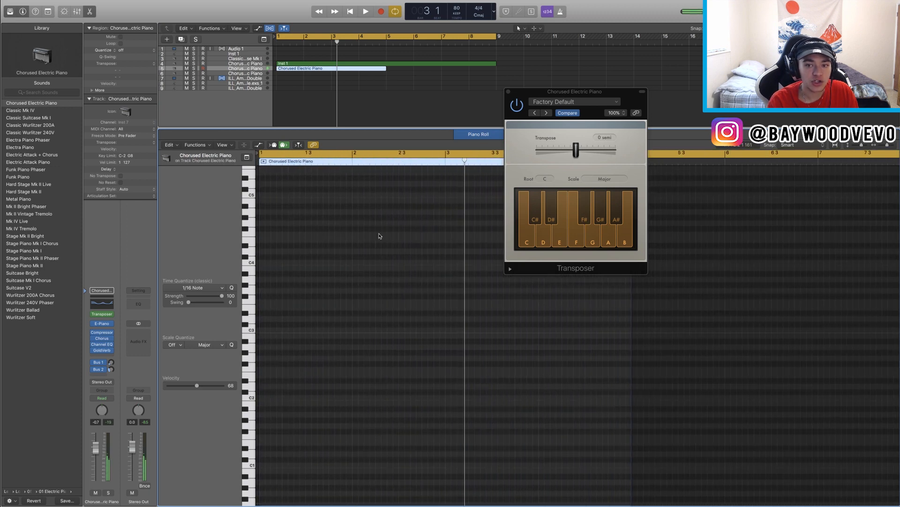
pyautogui.moveTo(575, 92); pyautogui.dragTo(540, 90)
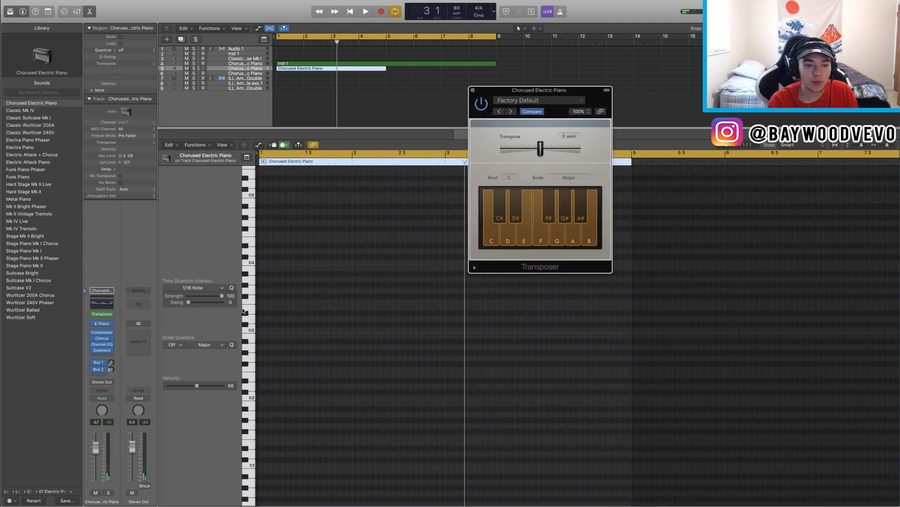
pyautogui.click(251, 329)
pyautogui.click(251, 329)
pyautogui.click(251, 329)
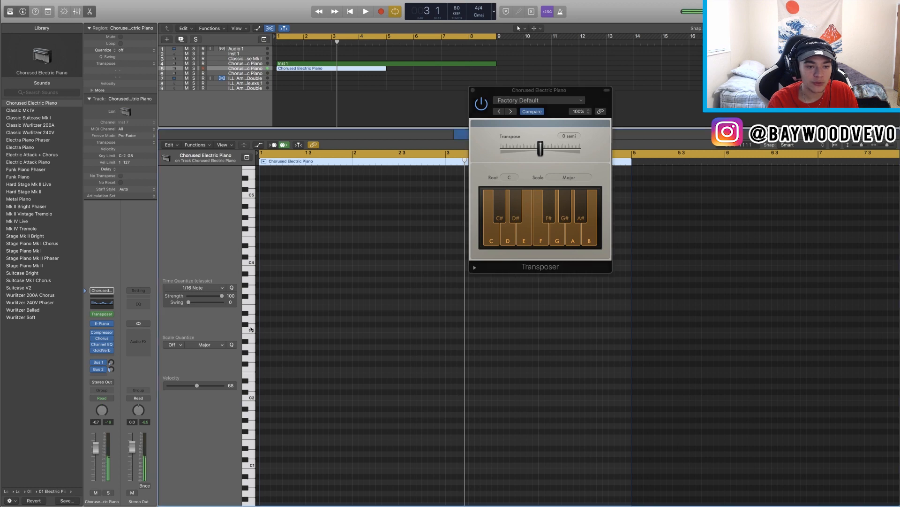
pyautogui.click(247, 326)
pyautogui.click(245, 327)
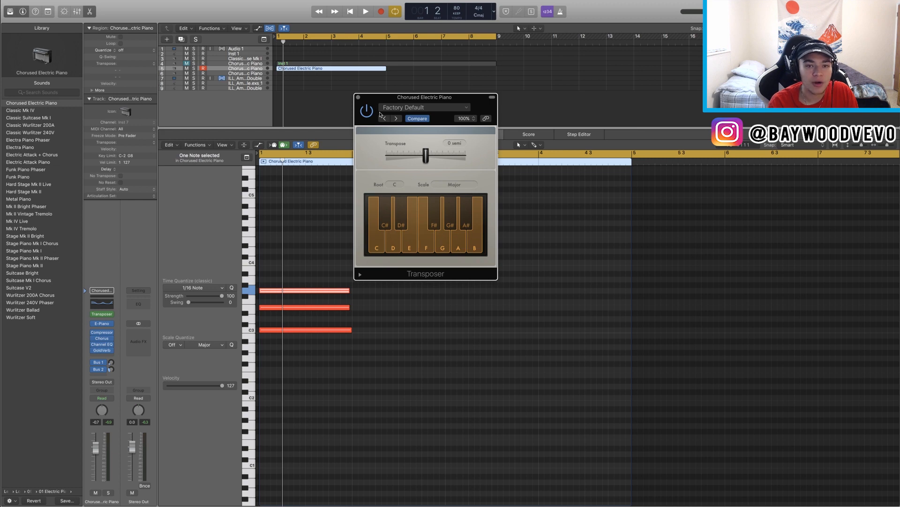
# Step: Select a note in the piano roll and drag it lower to hear it follow the Major scale
pyautogui.moveTo(372, 101); pyautogui.dragTo(394, 109)
pyautogui.click(266, 277)
pyautogui.click(252, 280)
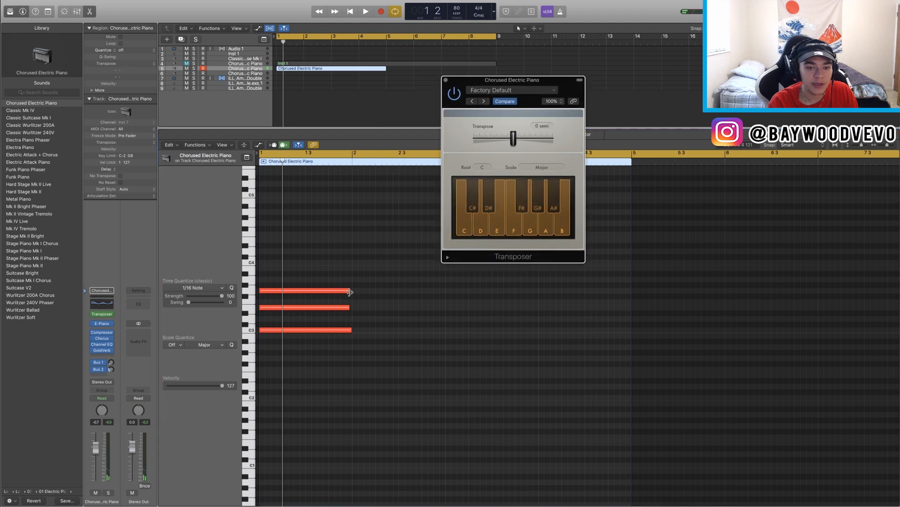
pyautogui.moveTo(349, 290); pyautogui.dragTo(352, 310)
# Step: Close the Transposer window and remove the Transposer from the MIDI FX slot
pyautogui.moveTo(507, 79); pyautogui.dragTo(463, 80)
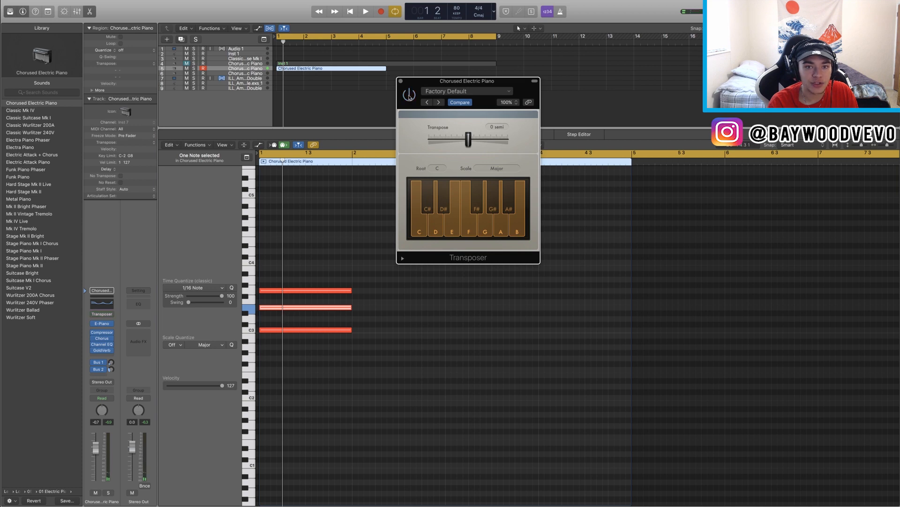
pyautogui.click(400, 81)
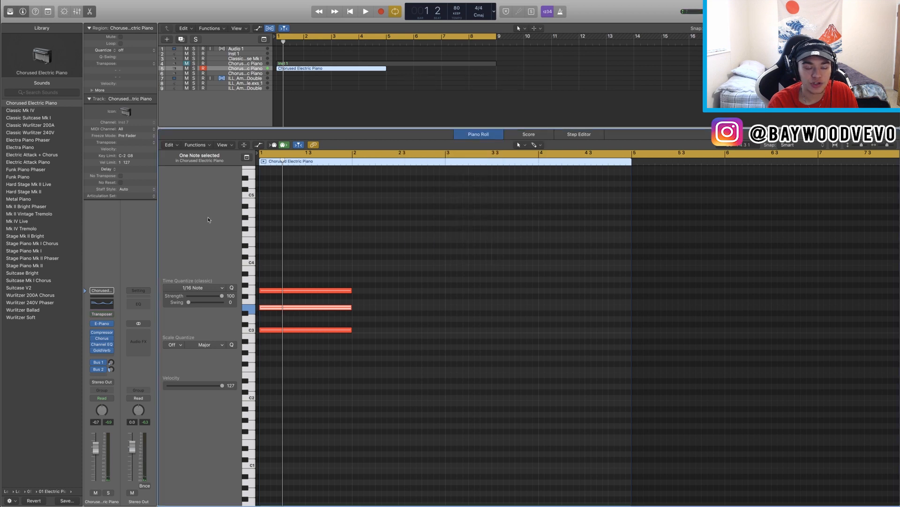
pyautogui.click(112, 317)
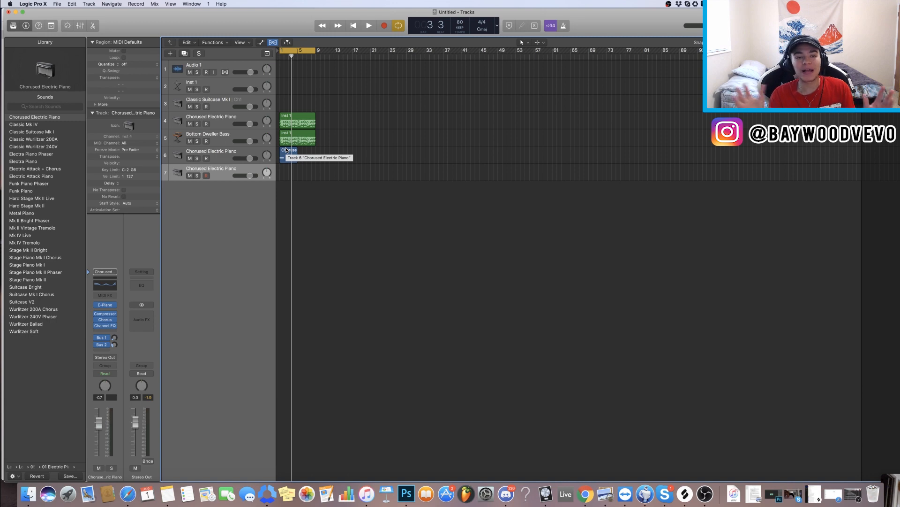
# Step: Set the Tracks display preference for region color to Auto Progress 24 and close Preferences
pyautogui.click(42, 5)
pyautogui.moveTo(49, 24)
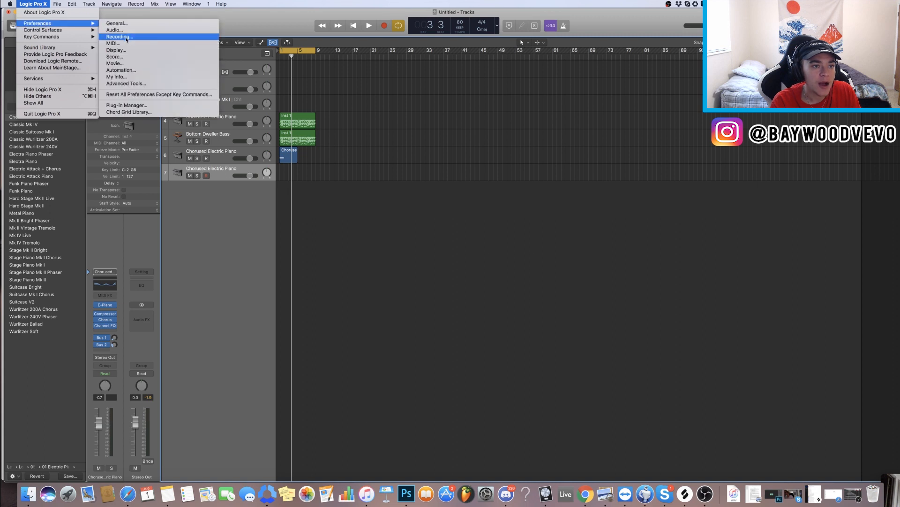
pyautogui.click(118, 49)
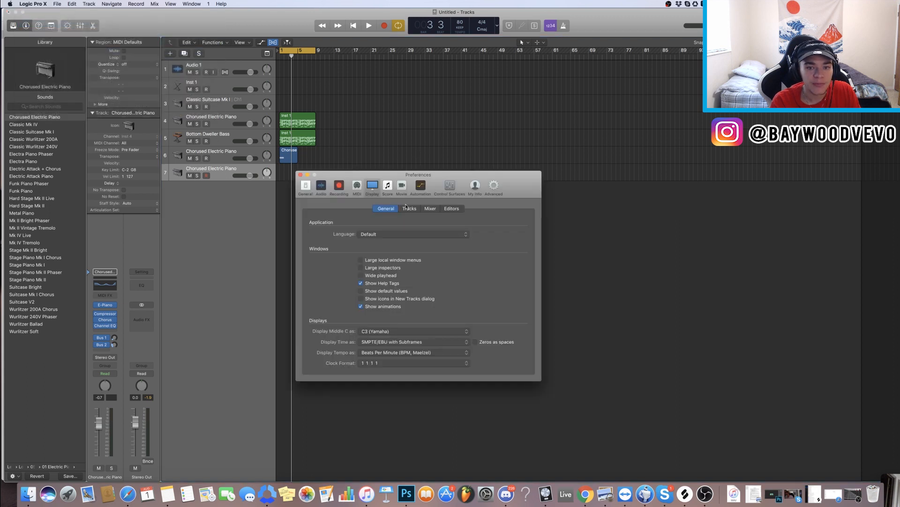
pyautogui.click(408, 208)
pyautogui.click(366, 234)
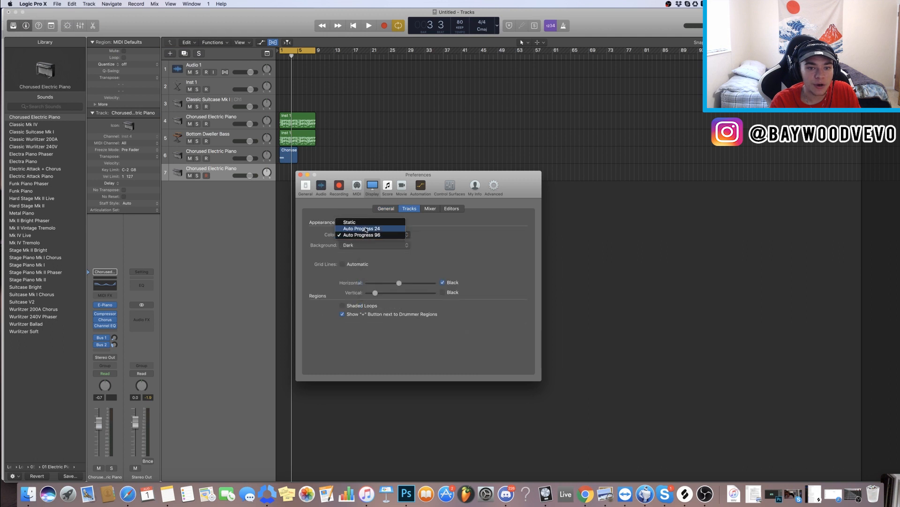
pyautogui.click(368, 228)
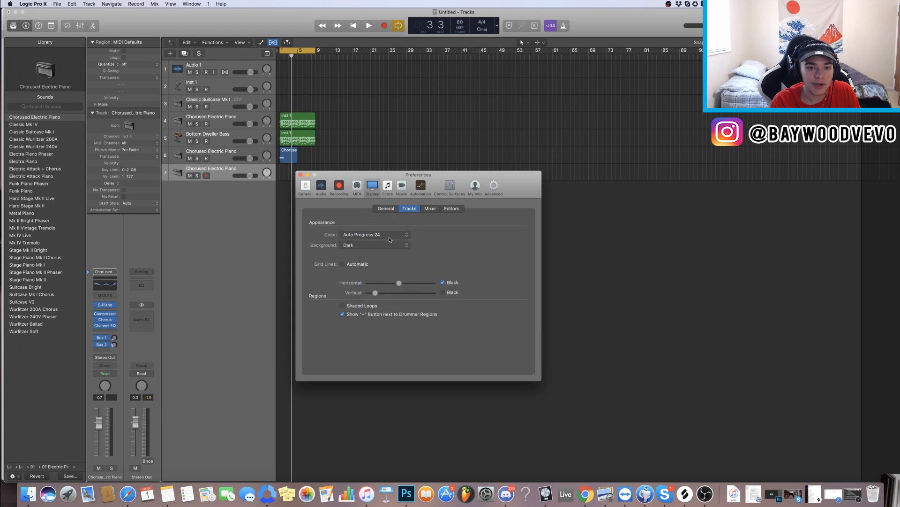
pyautogui.click(301, 175)
# Step: Import the selected bass, drum and melodic loop WAV files from Finder as new tracks
pyautogui.moveTo(873, 107); pyautogui.dragTo(872, 106)
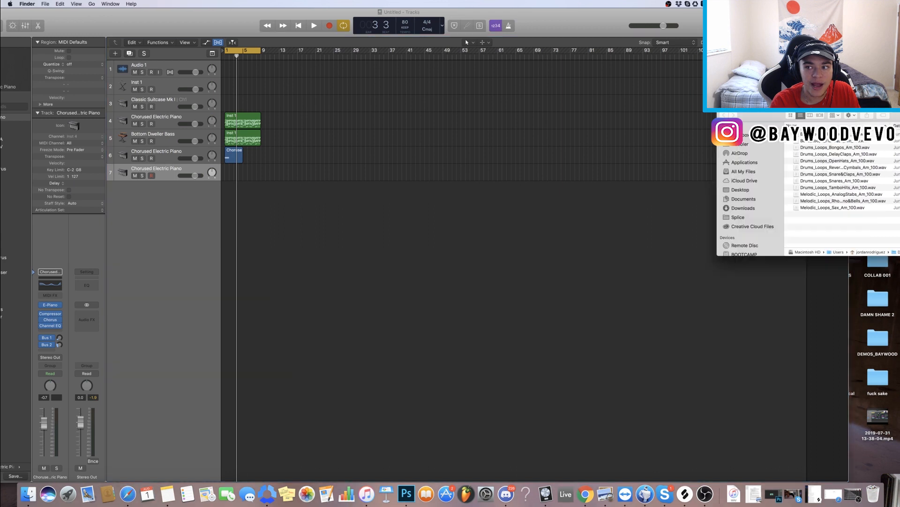
pyautogui.moveTo(813, 223); pyautogui.dragTo(166, 328)
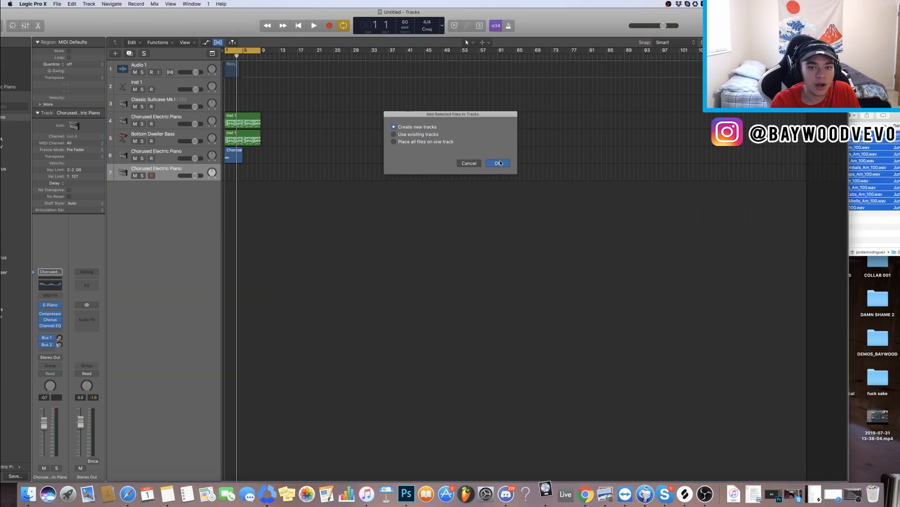
pyautogui.click(500, 163)
pyautogui.moveTo(144, 36); pyautogui.dragTo(179, 23)
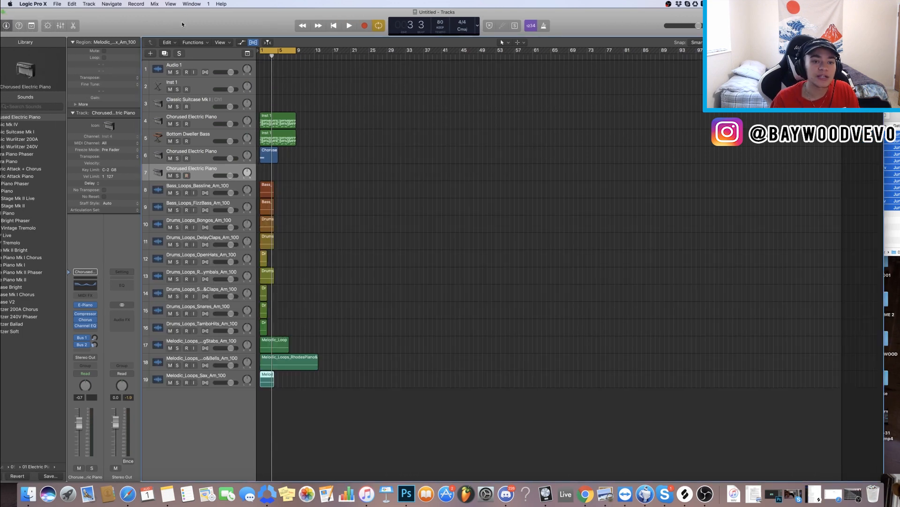
pyautogui.scroll(10, 353, 235)
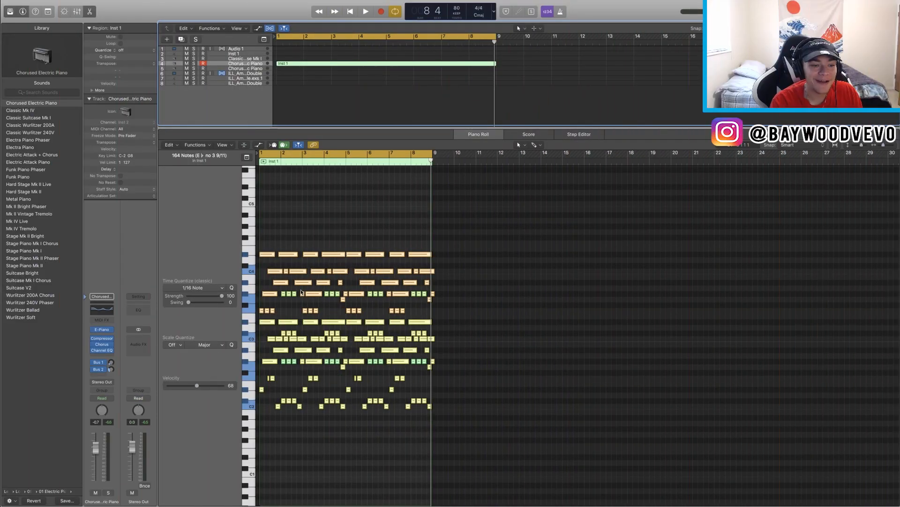
# Step: Open the Legacy EQ plug-in list in an empty audio effect slot of the Inst 1 channel strip
pyautogui.click(286, 242)
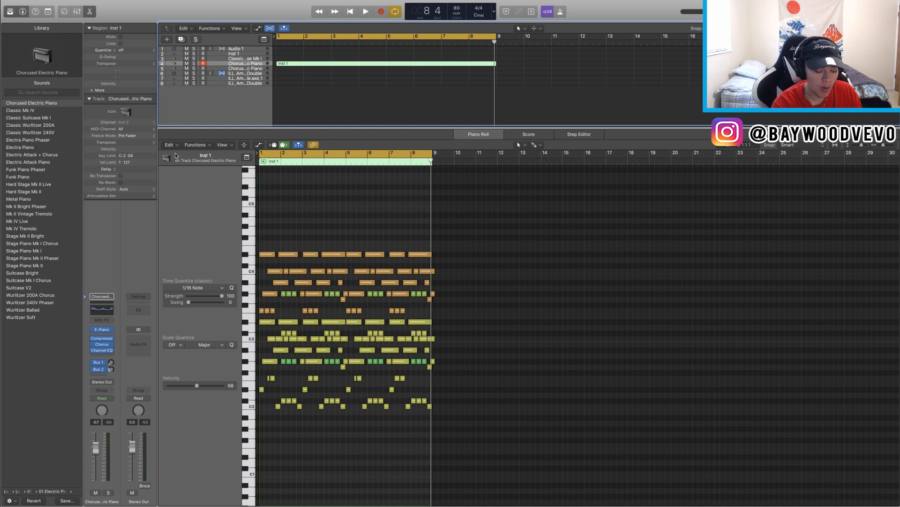
pyautogui.click(99, 356)
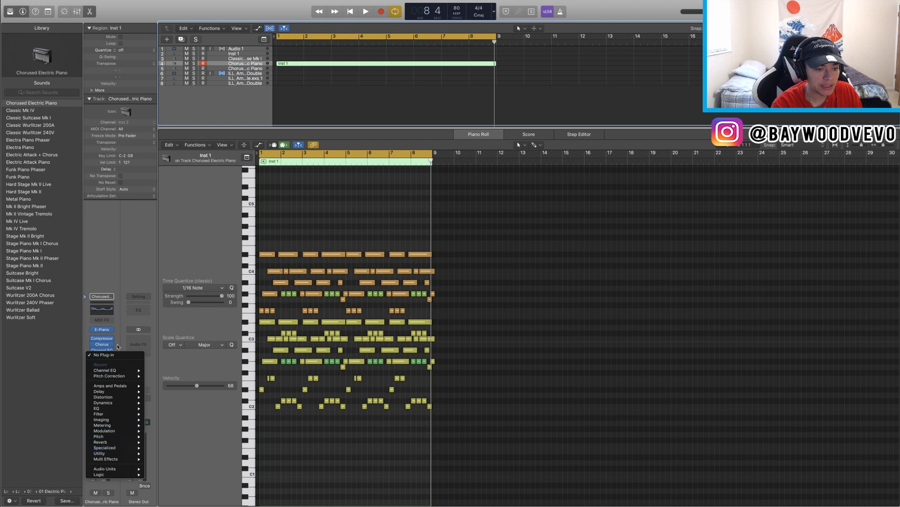
pyautogui.click(110, 353)
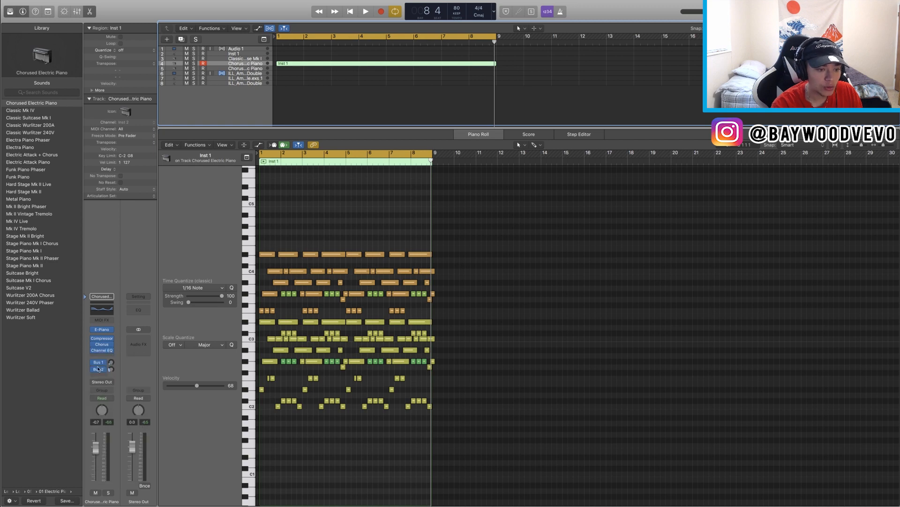
pyautogui.click(105, 356)
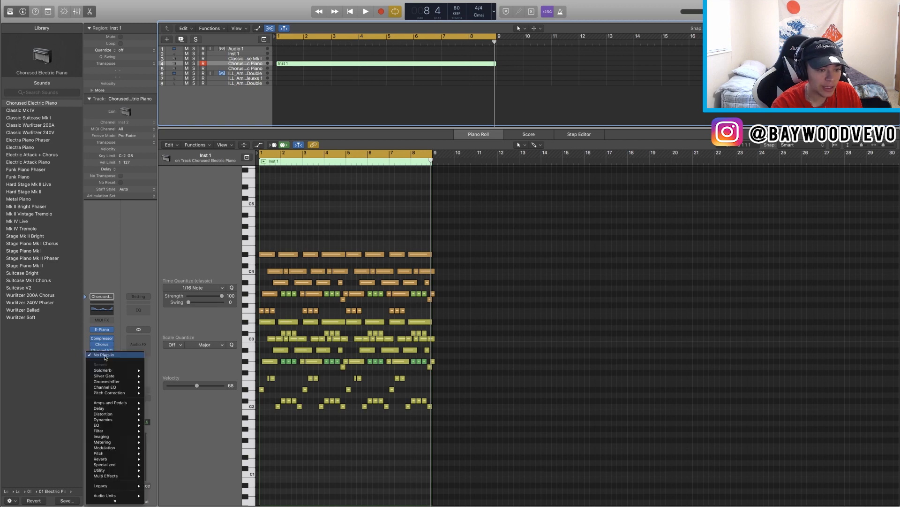
pyautogui.moveTo(112, 487)
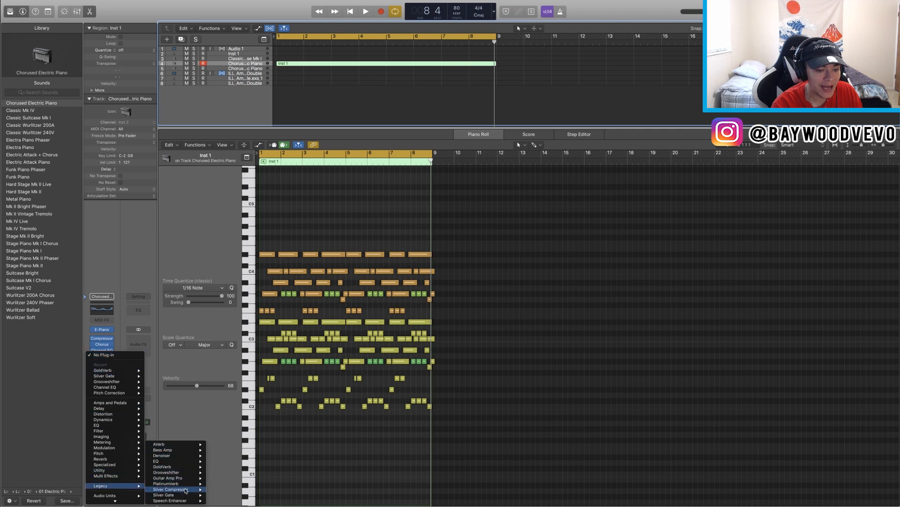
pyautogui.moveTo(184, 501)
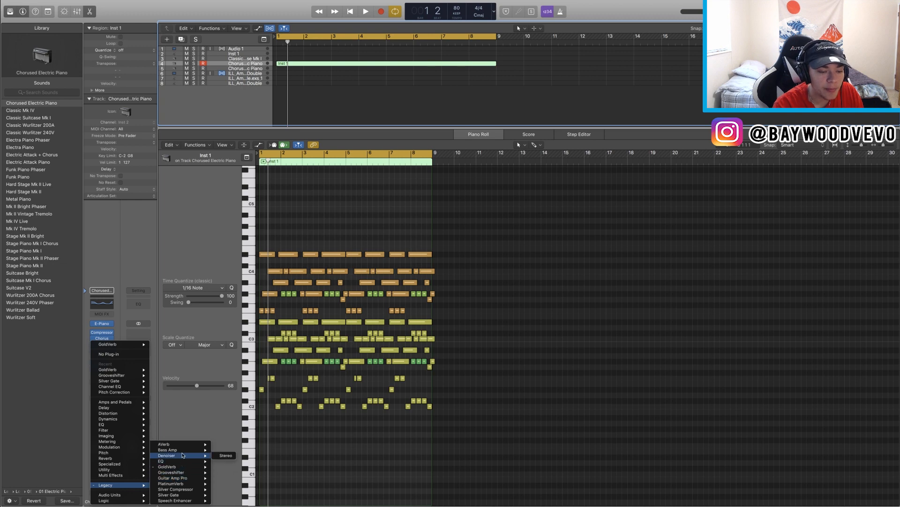
pyautogui.moveTo(186, 460)
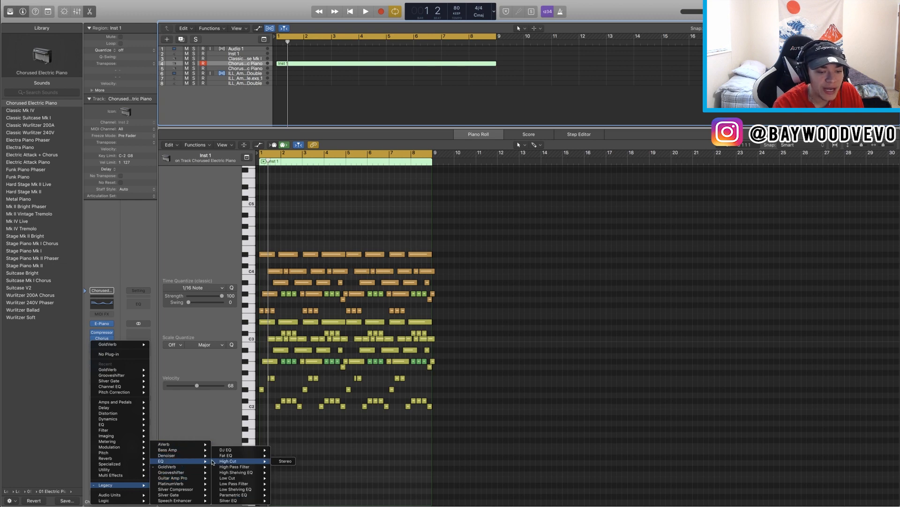
pyautogui.moveTo(240, 458)
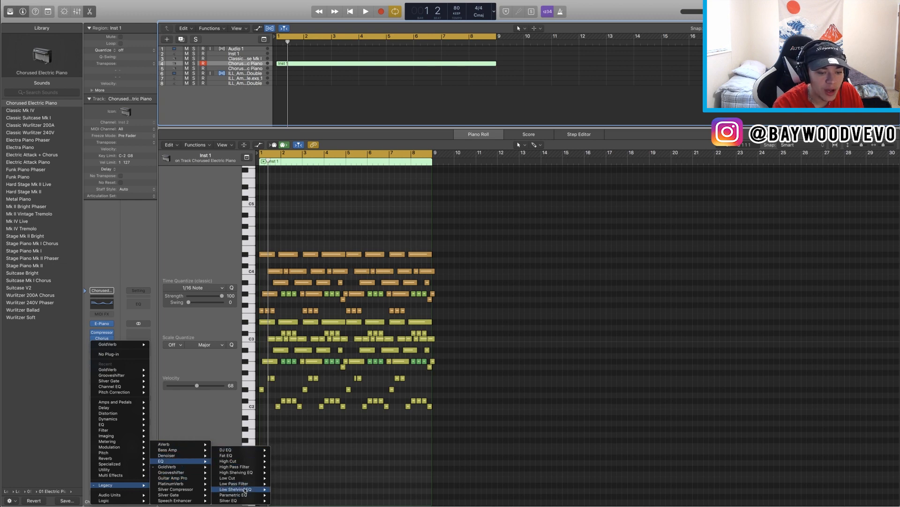